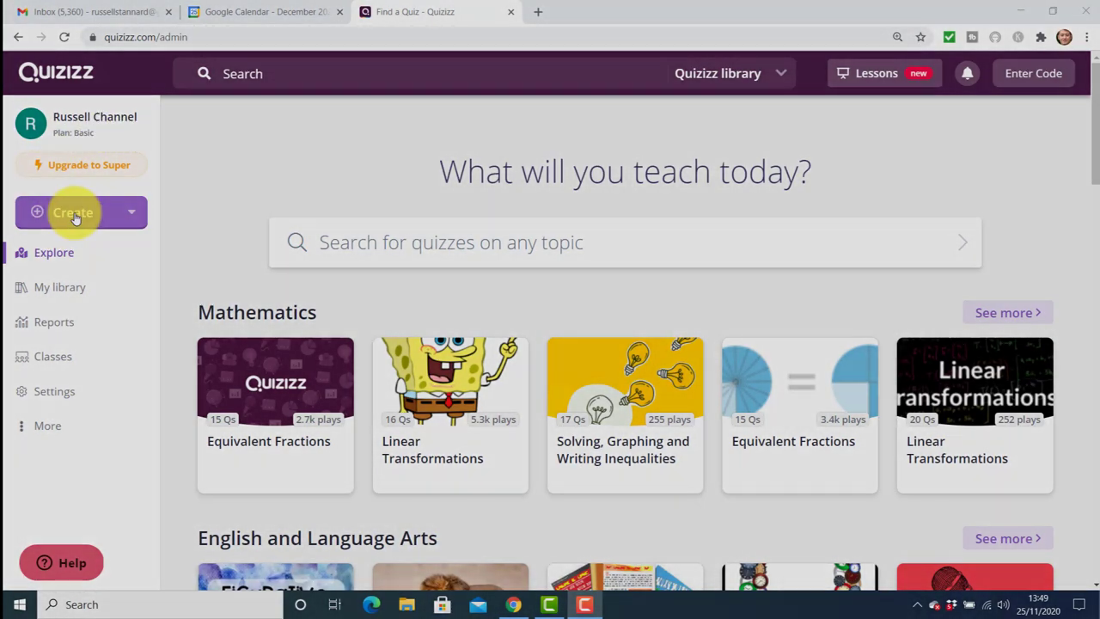
- Open the "A visit to London" quiz from My library and look through its questions
{"action": "left_click", "coordinate": [47, 295]}
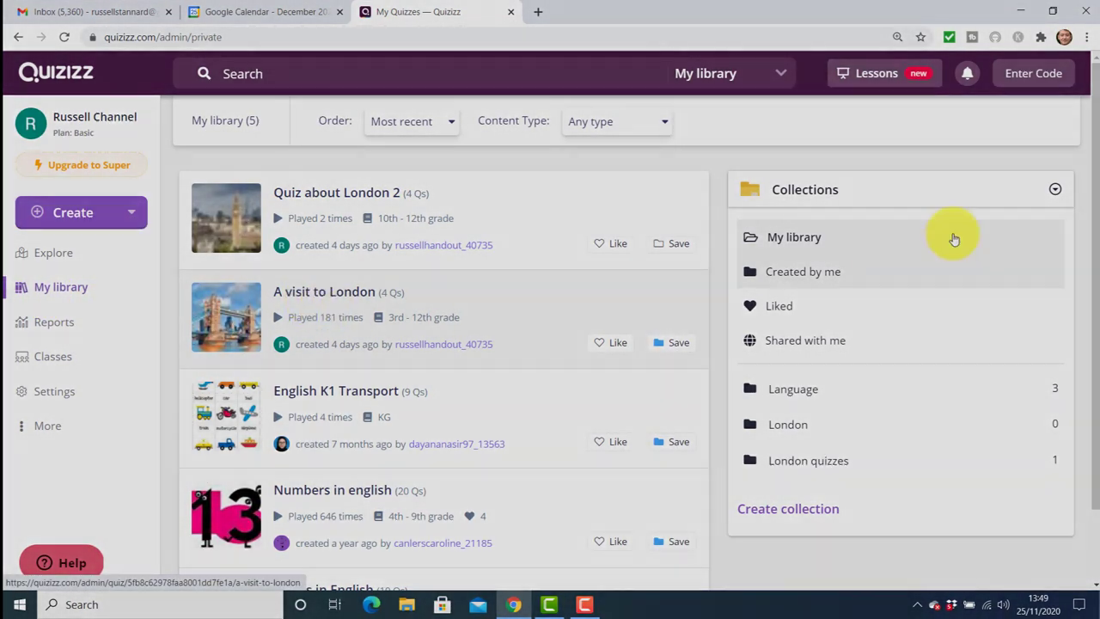
{"action": "scroll", "coordinate": [1092, 292], "scroll_direction": "down", "scroll_amount": 1}
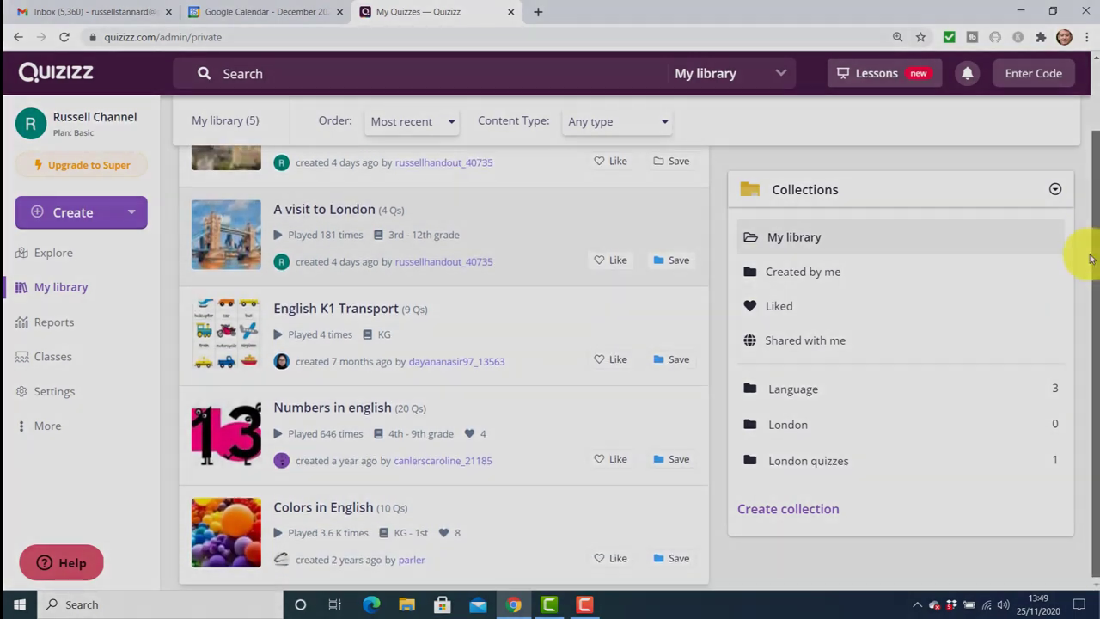
{"action": "scroll", "coordinate": [1092, 253], "scroll_direction": "up", "scroll_amount": 1}
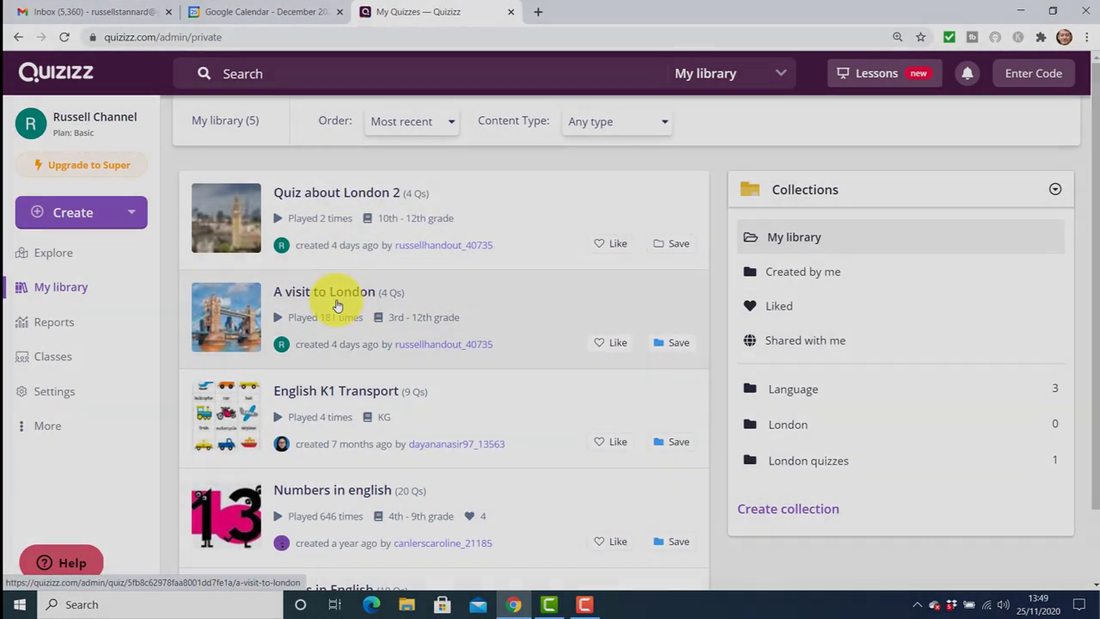
{"action": "left_click", "coordinate": [334, 299]}
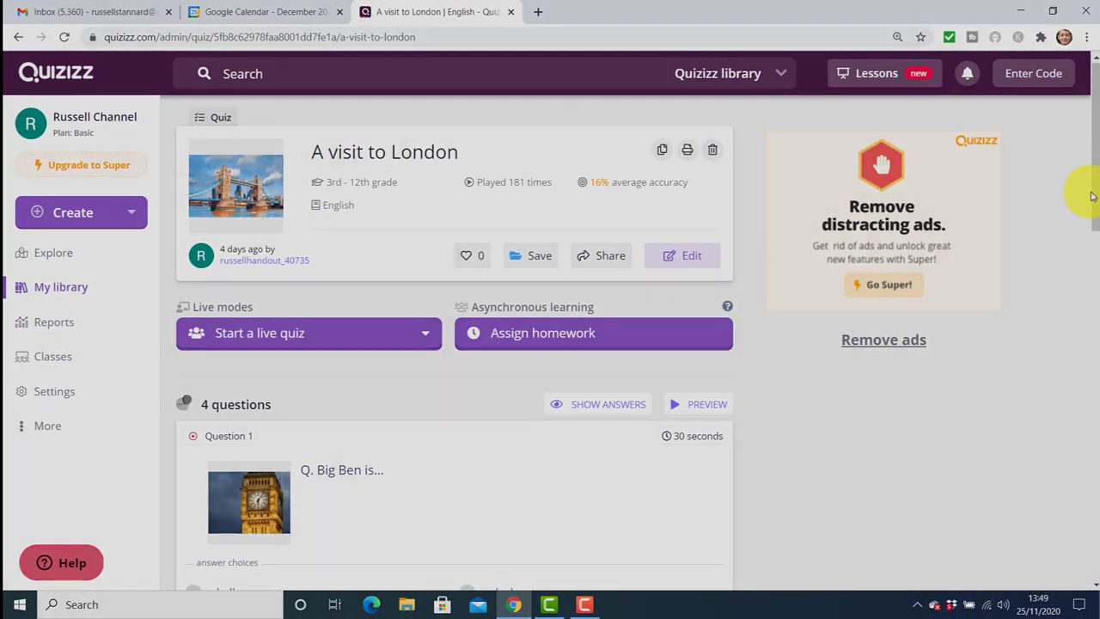
{"action": "left_click_drag", "start_coordinate": [1092, 196], "coordinate": [1071, 185]}
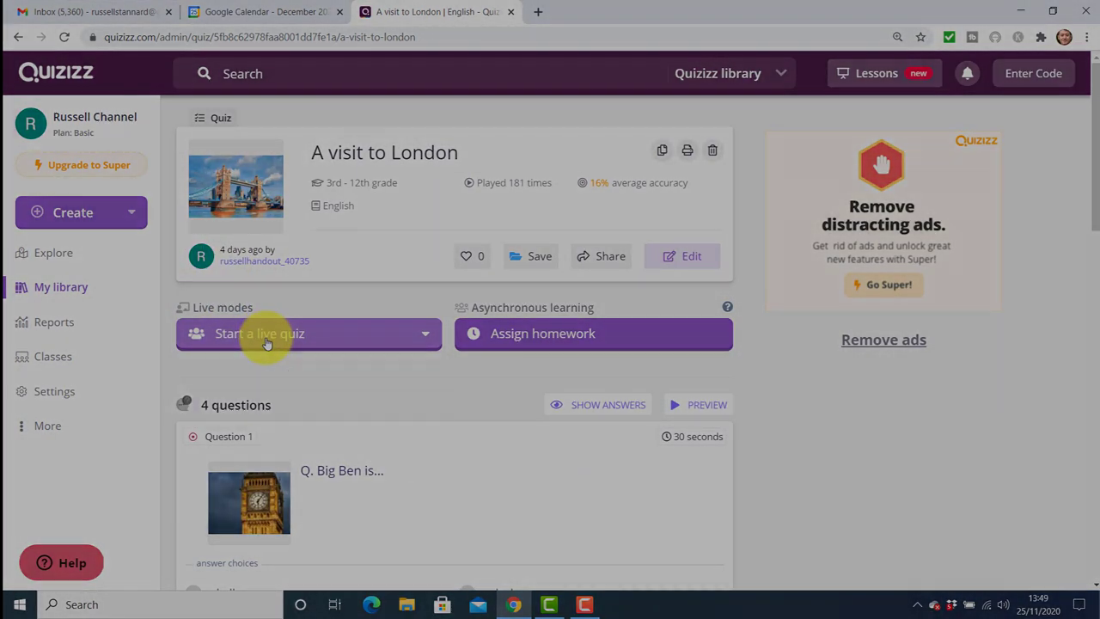
- Set up a live quiz in Classic mode and review its general and activity settings
{"action": "left_click", "coordinate": [266, 342]}
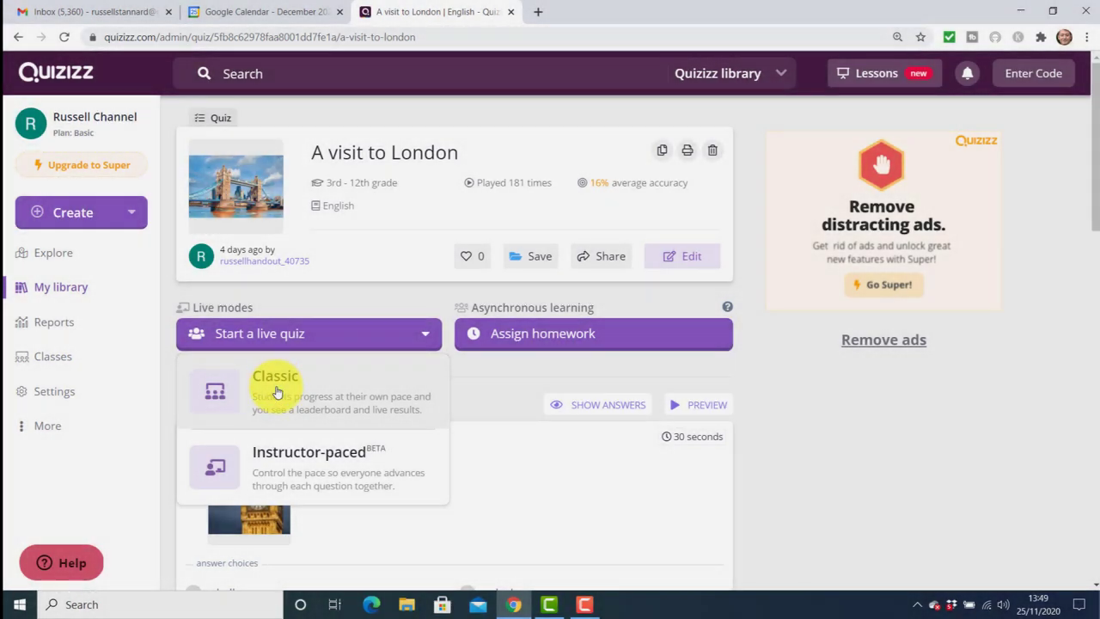
{"action": "left_click", "coordinate": [277, 392]}
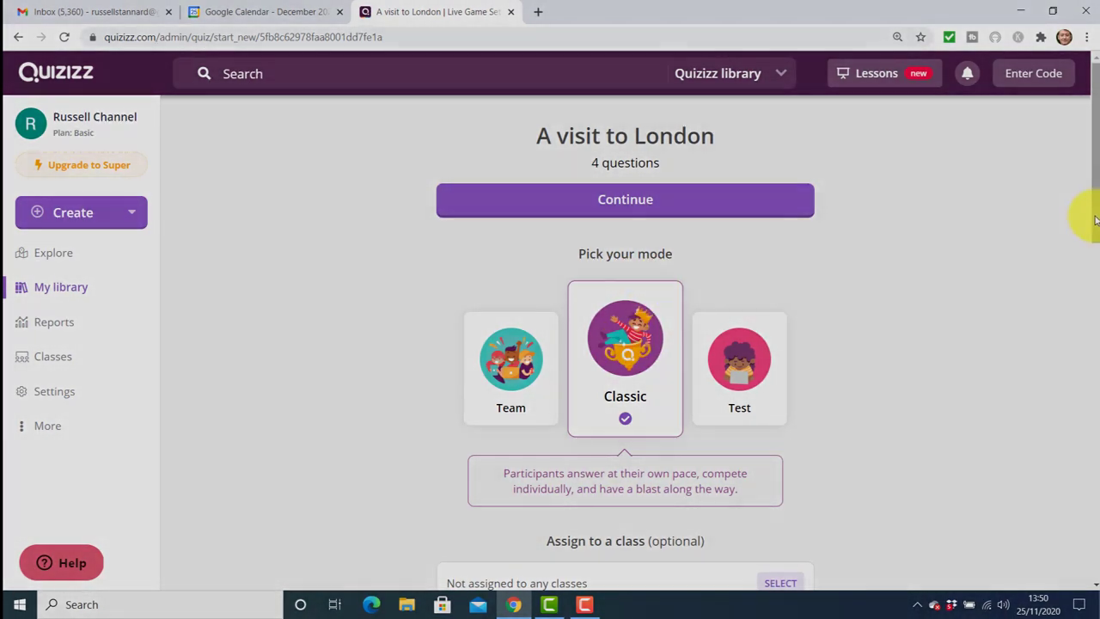
{"action": "left_click_drag", "start_coordinate": [1094, 148], "coordinate": [1094, 394]}
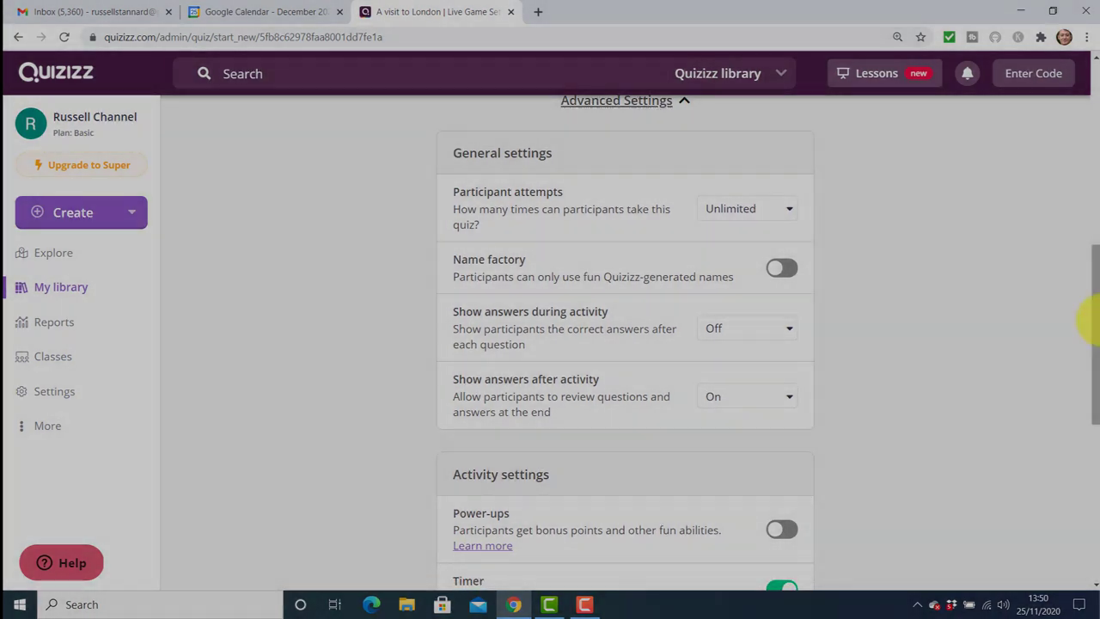
{"action": "left_click_drag", "start_coordinate": [1096, 320], "coordinate": [1090, 481]}
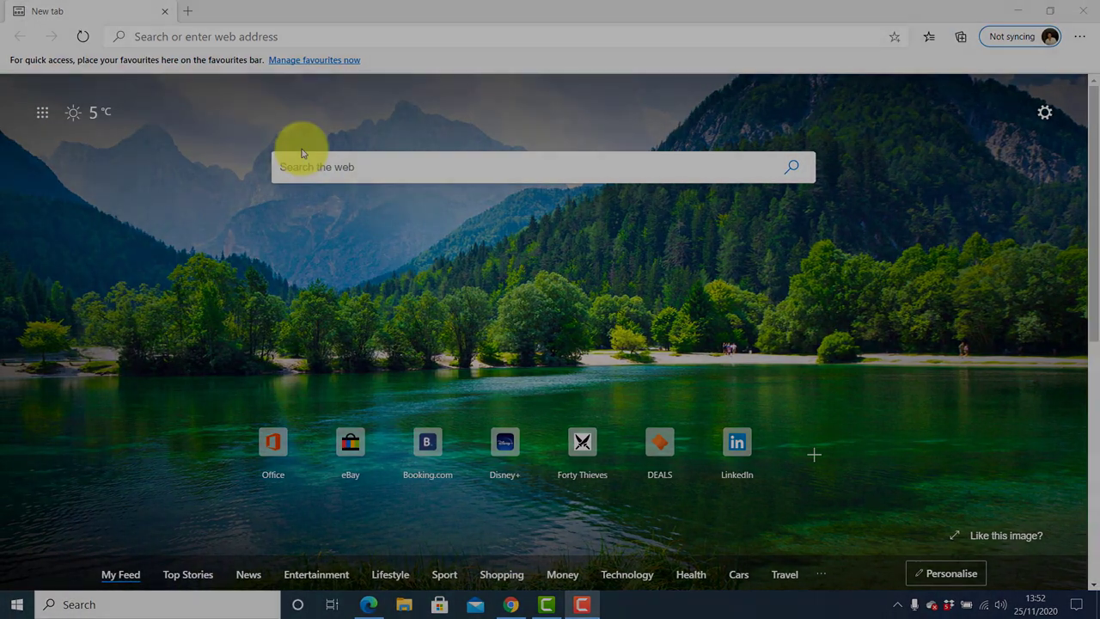
- Switch to Microsoft Edge and go to joinmyquiz.com
{"action": "left_click", "coordinate": [186, 40]}
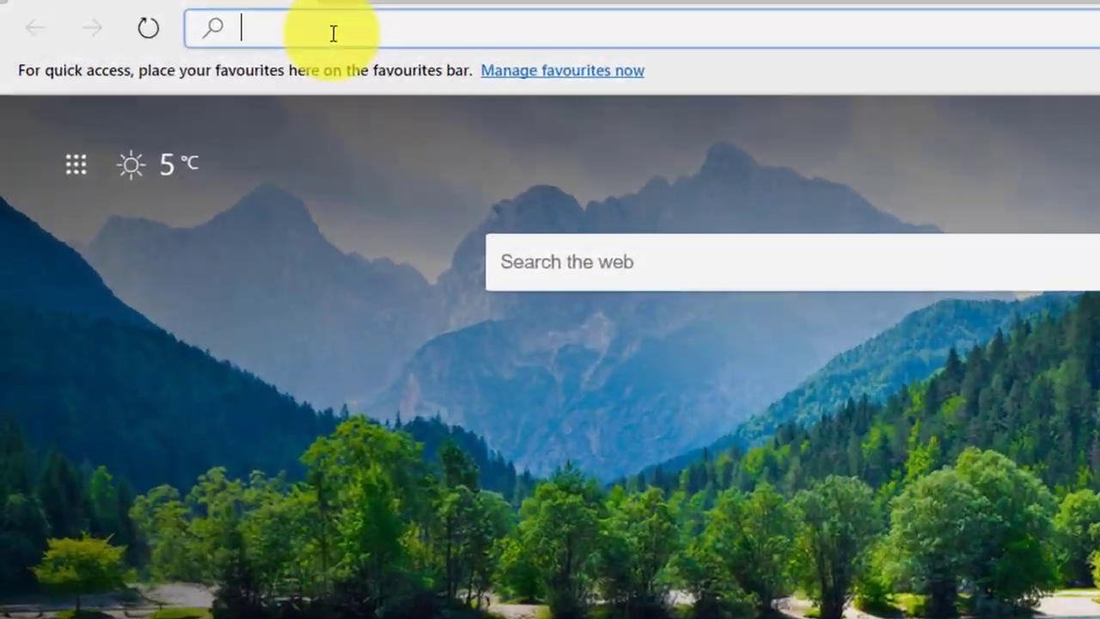
{"action": "type", "text": "joinmyquiz.com"}
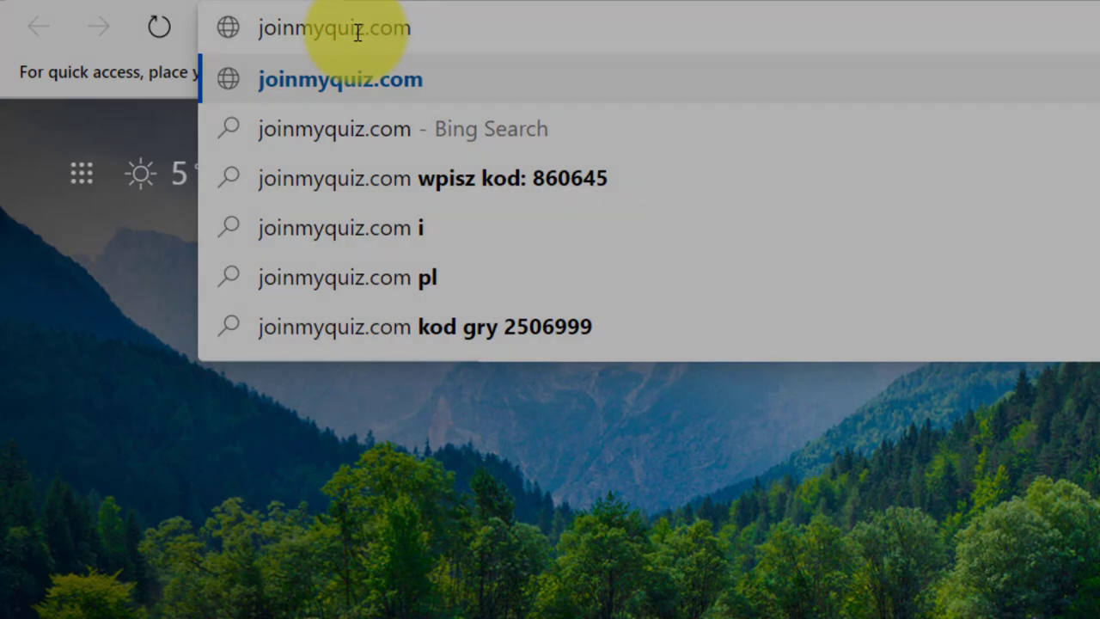
{"action": "key", "text": "Return"}
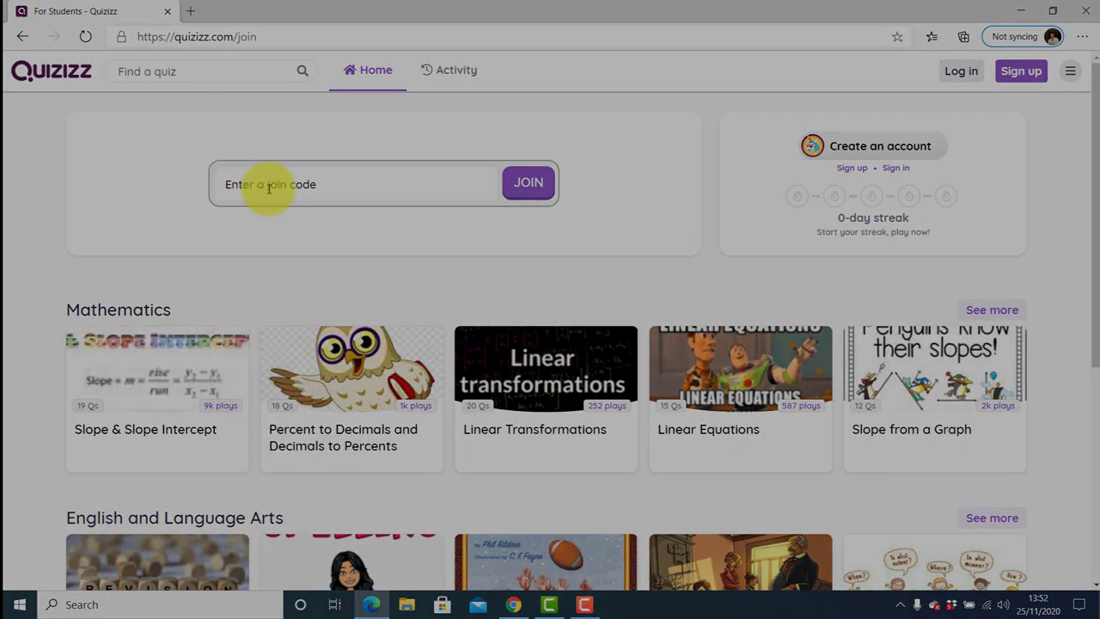
- Enter the join code from the host dashboard on the student page in Edge and join the quiz
{"action": "left_click", "coordinate": [271, 185]}
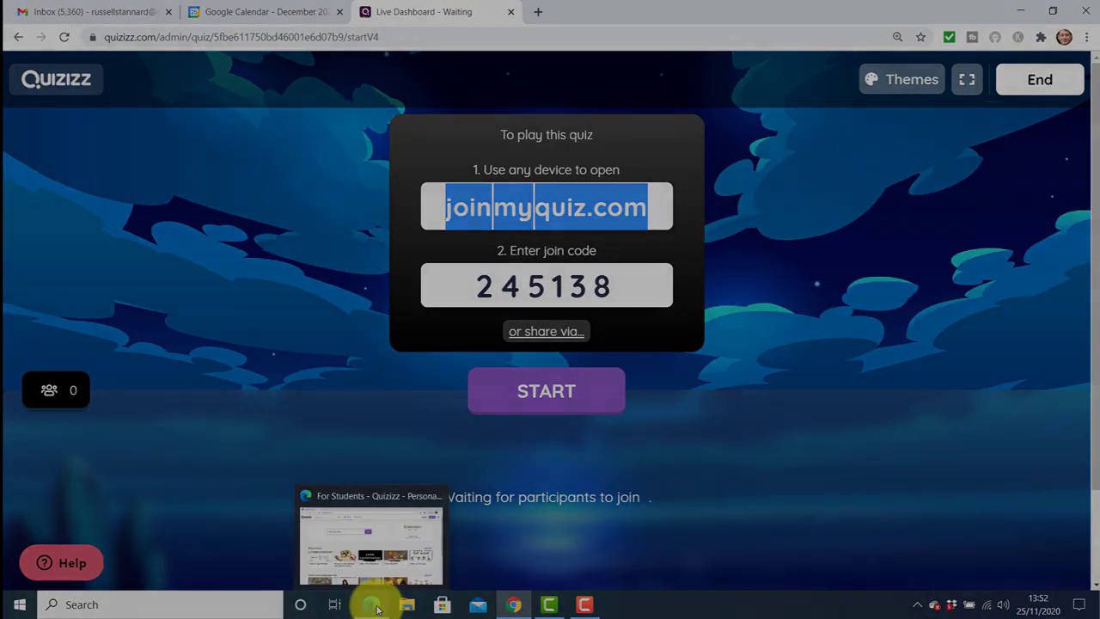
{"action": "left_click", "coordinate": [376, 606]}
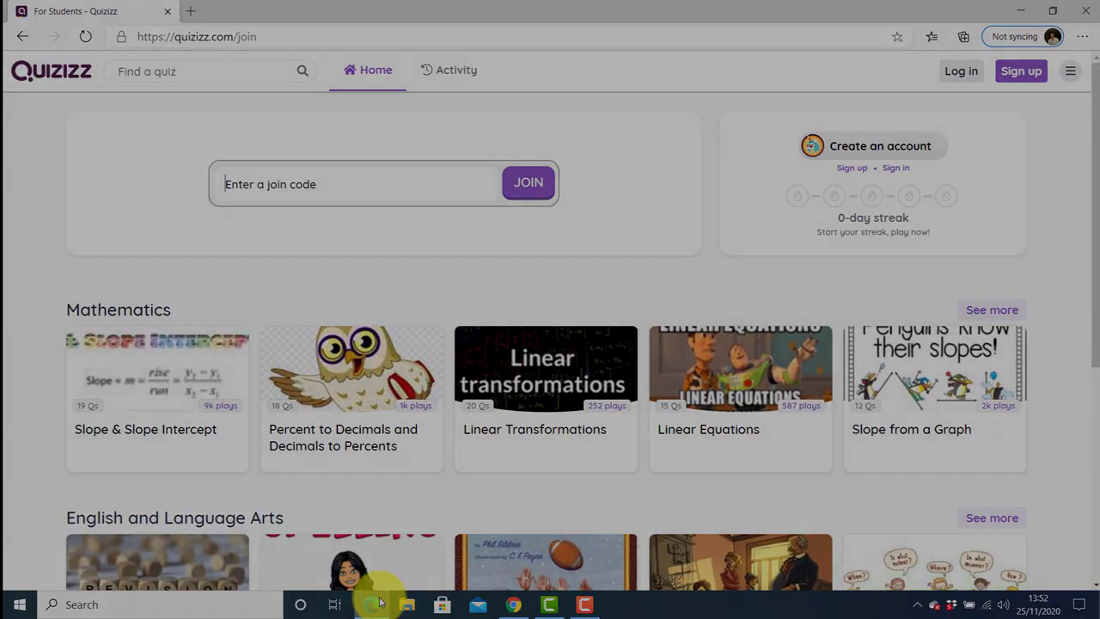
{"action": "type", "text": "245138"}
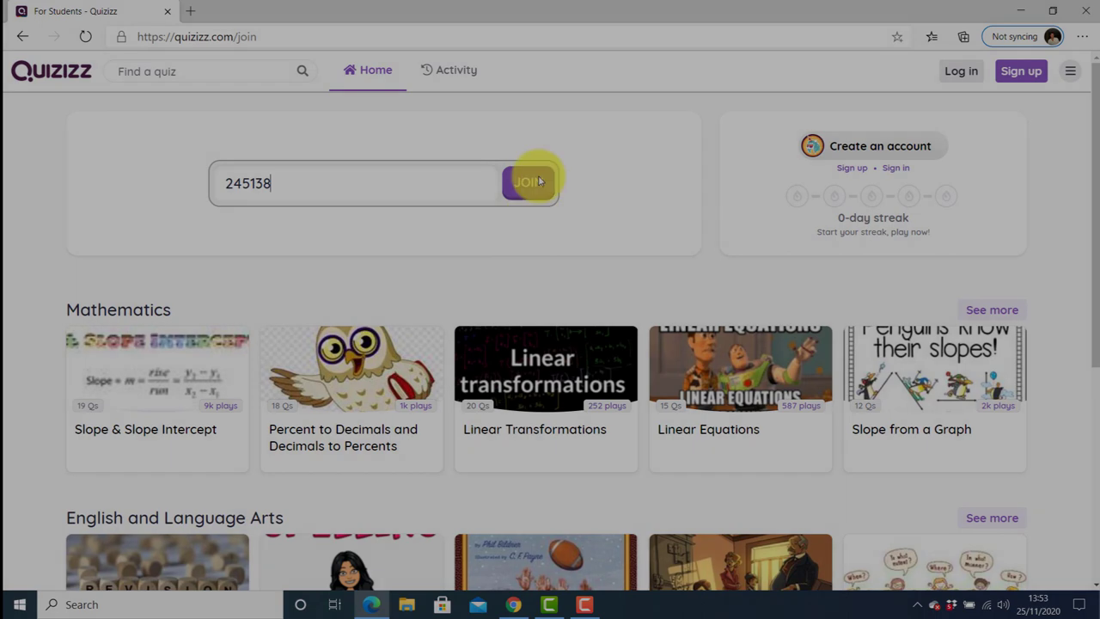
{"action": "left_click", "coordinate": [530, 184]}
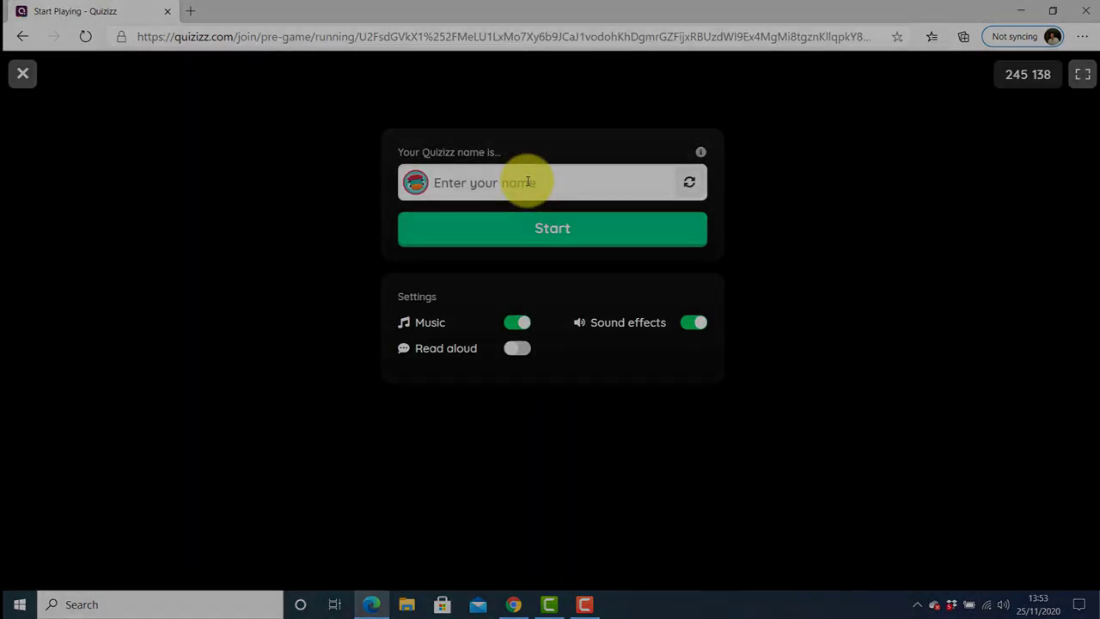
- Enter the participant's name and start as a player in the quiz
{"action": "left_click", "coordinate": [508, 185]}
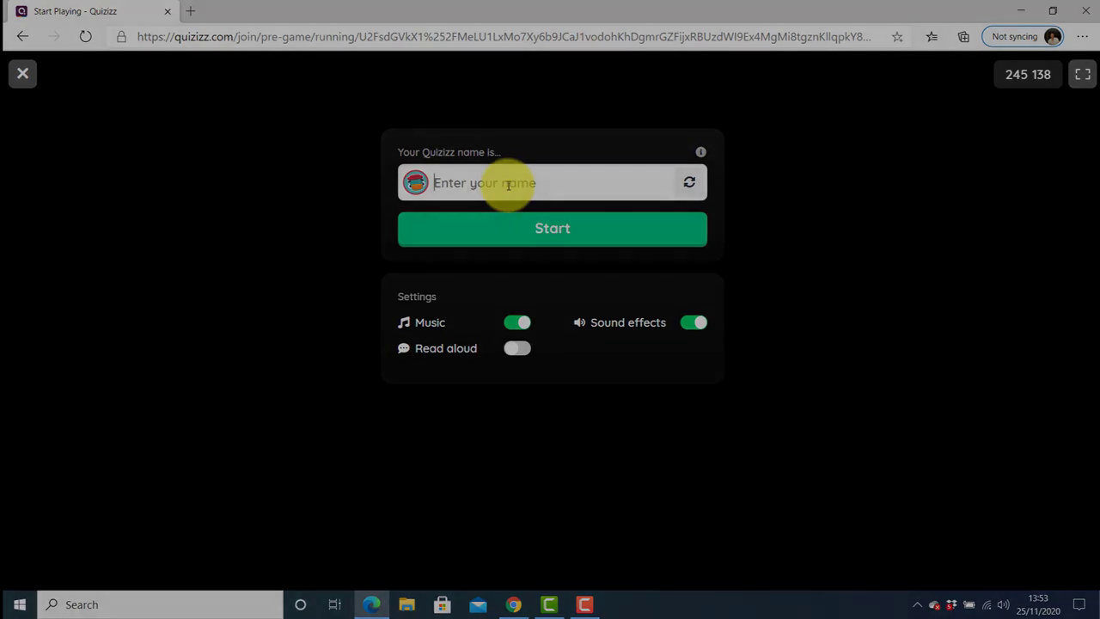
{"action": "type", "text": "Russell"}
{"action": "left_click", "coordinate": [544, 229]}
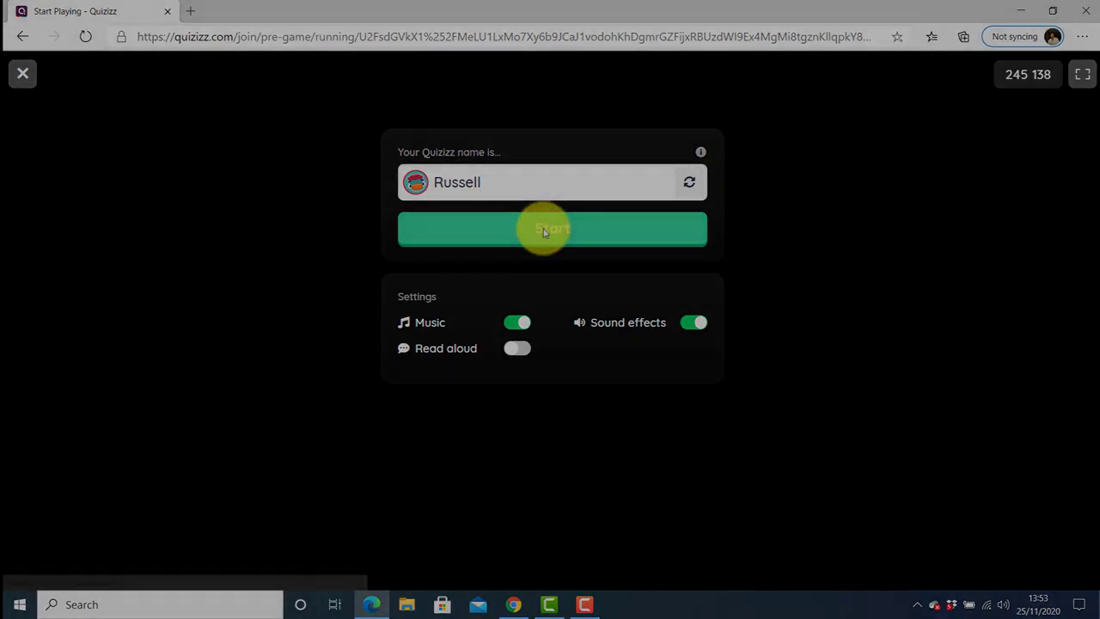
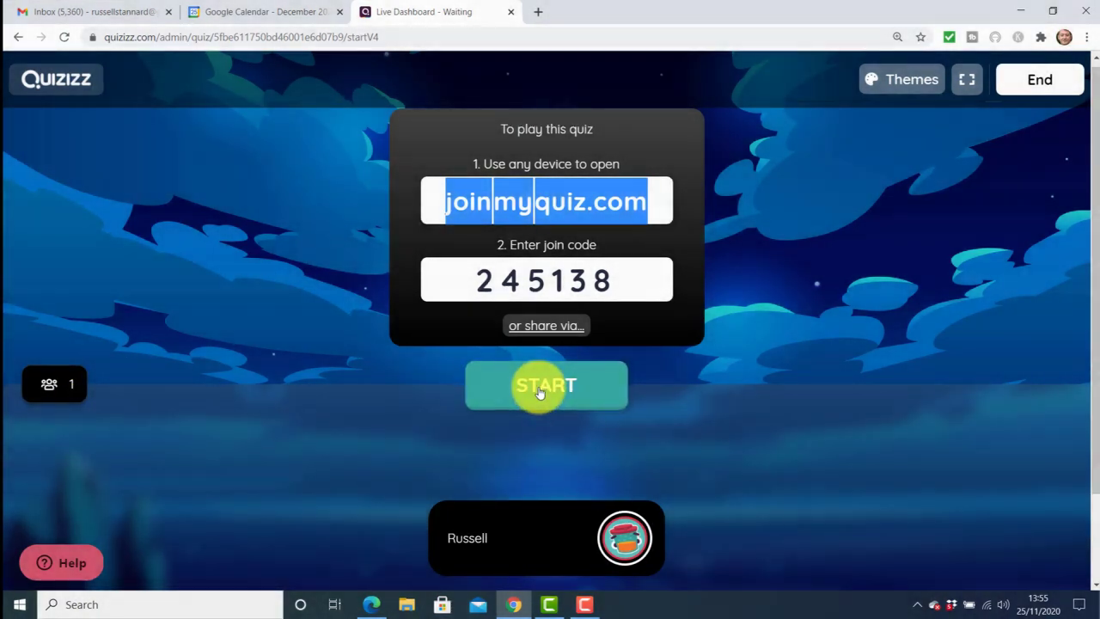
- Start the live quiz from the host dashboard in Chrome and answer the Big Ben question with "a clock" in Edge
{"action": "left_click", "coordinate": [540, 391]}
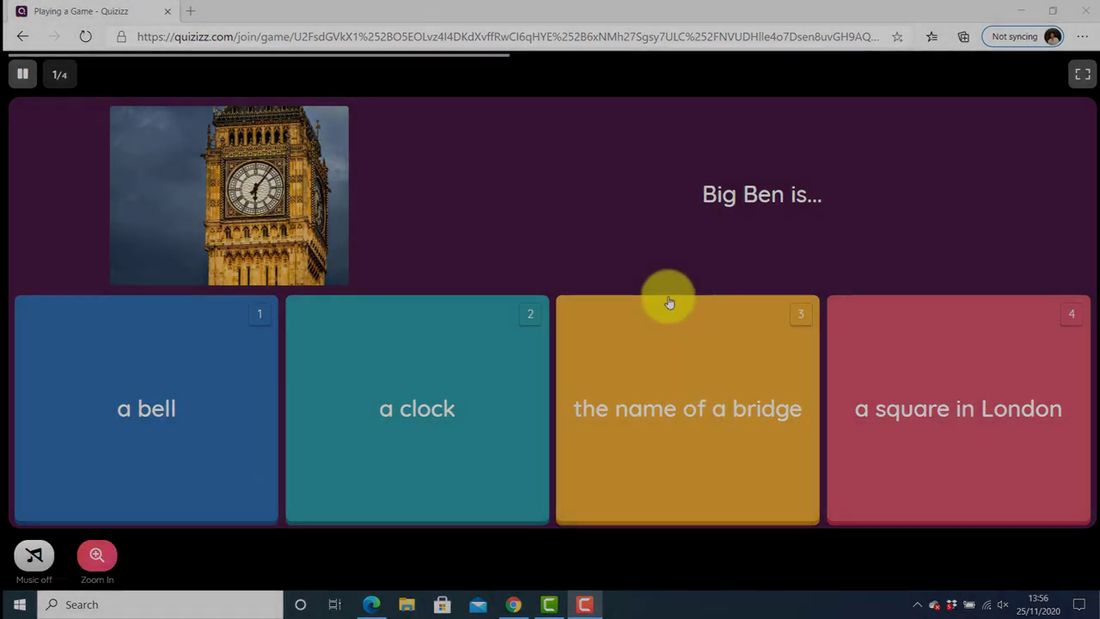
{"action": "left_click", "coordinate": [669, 303]}
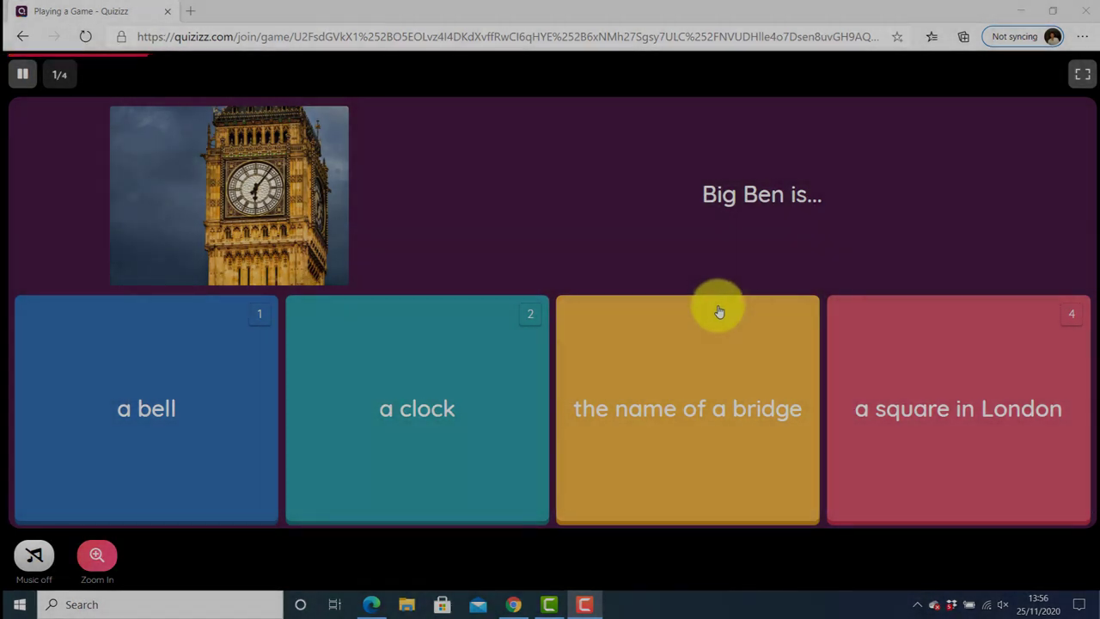
{"action": "left_click", "coordinate": [427, 368]}
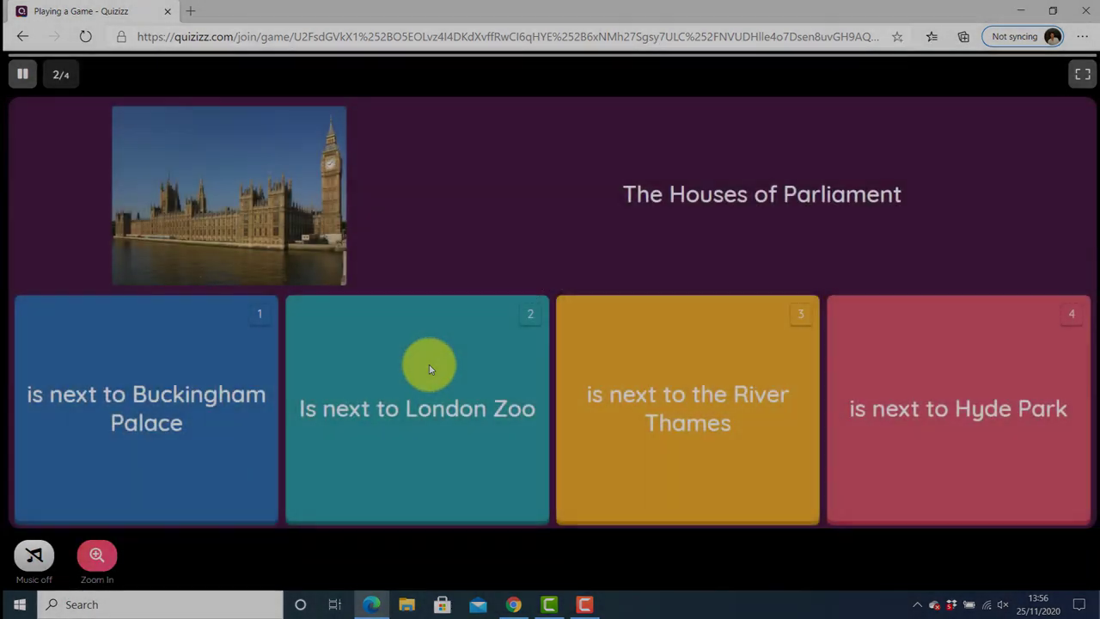
- Answer the remaining questions with "is next to the River Thames", "Richard 1st" and "Westminster Bridge"
{"action": "left_click", "coordinate": [429, 368]}
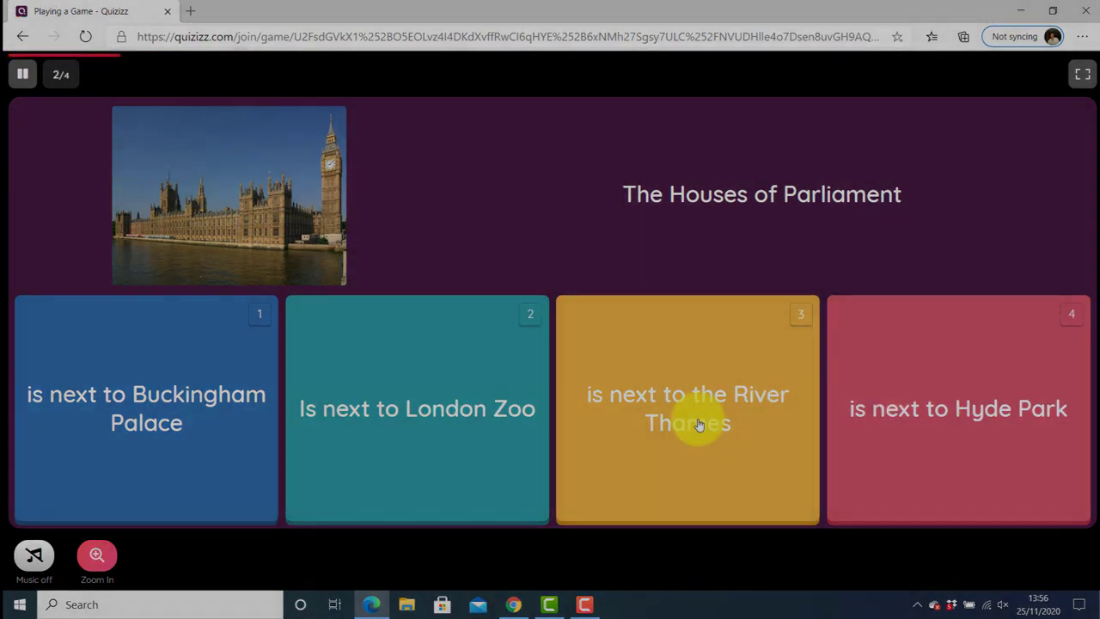
{"action": "left_click", "coordinate": [698, 424]}
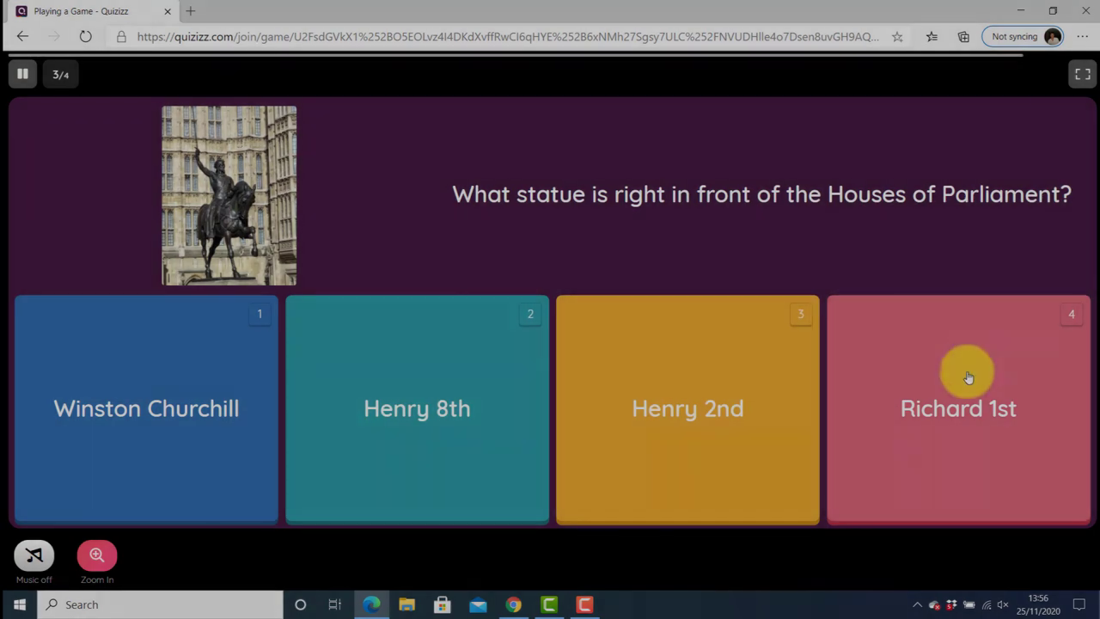
{"action": "left_click", "coordinate": [963, 386]}
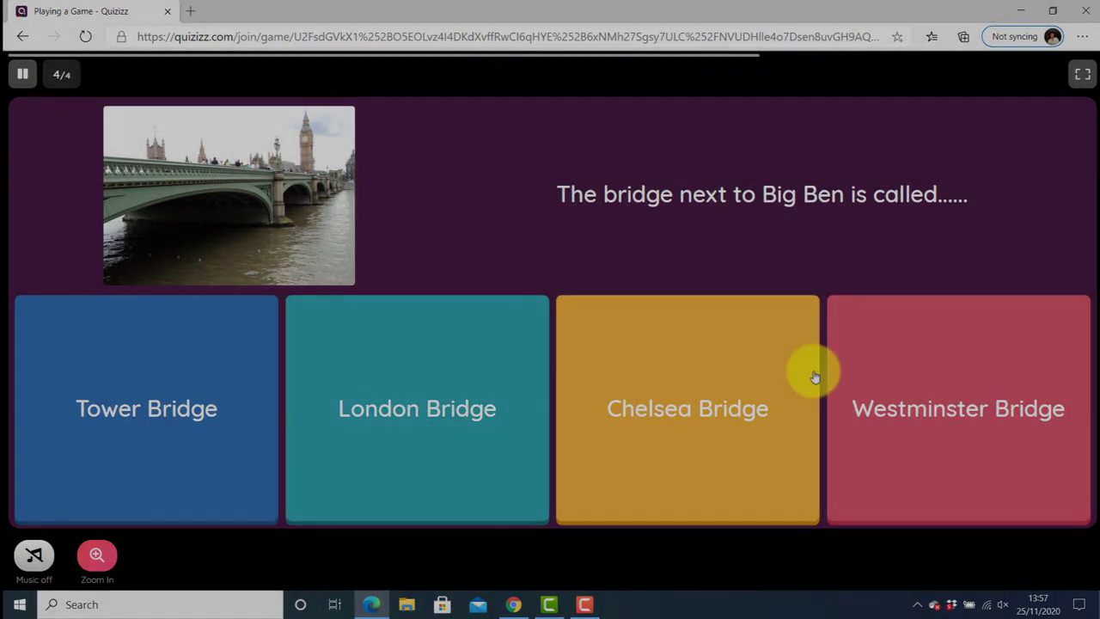
{"action": "left_click", "coordinate": [875, 379]}
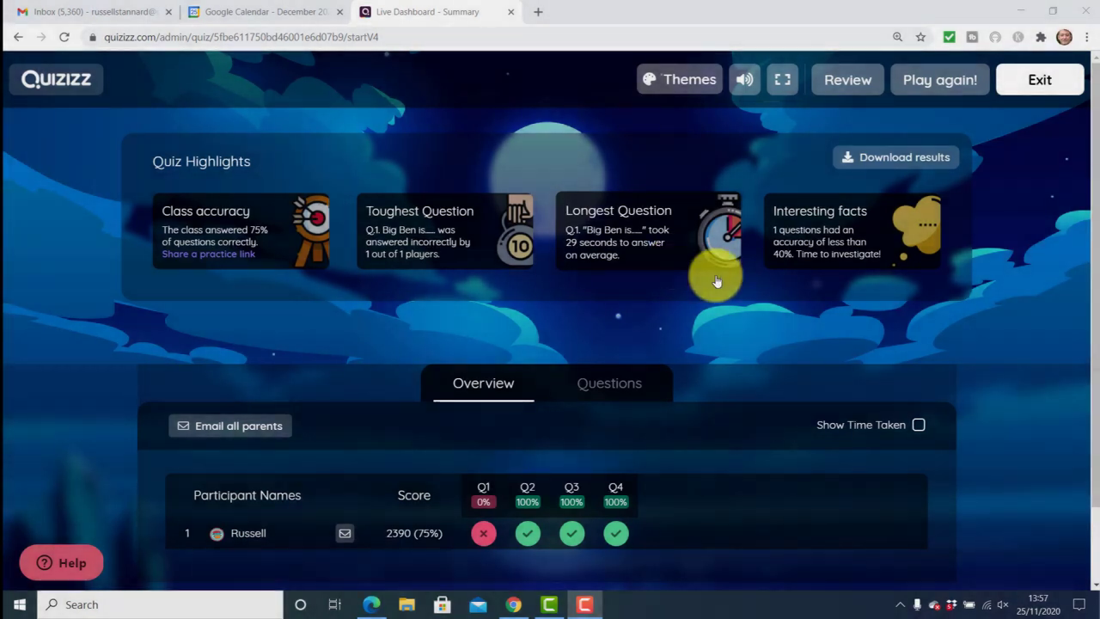
- Review the participant results on the host's quiz summary in Chrome, and leave it for My library, skipping the plan offer
{"action": "scroll", "coordinate": [644, 304], "scroll_direction": "down", "scroll_amount": 2}
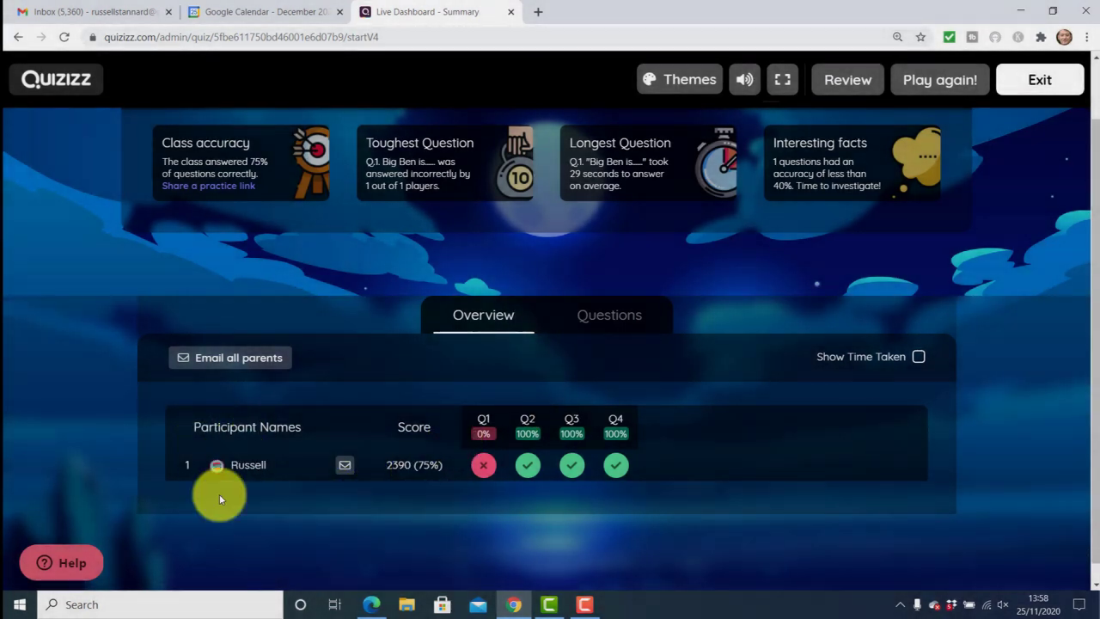
{"action": "mouse_move", "coordinate": [484, 449]}
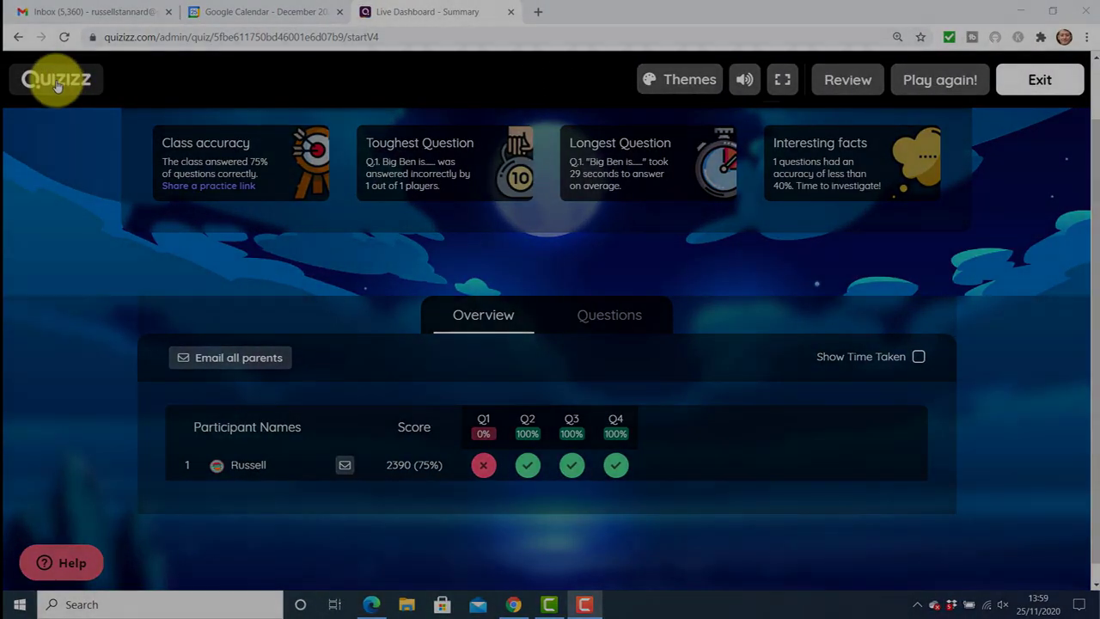
{"action": "left_click", "coordinate": [55, 81]}
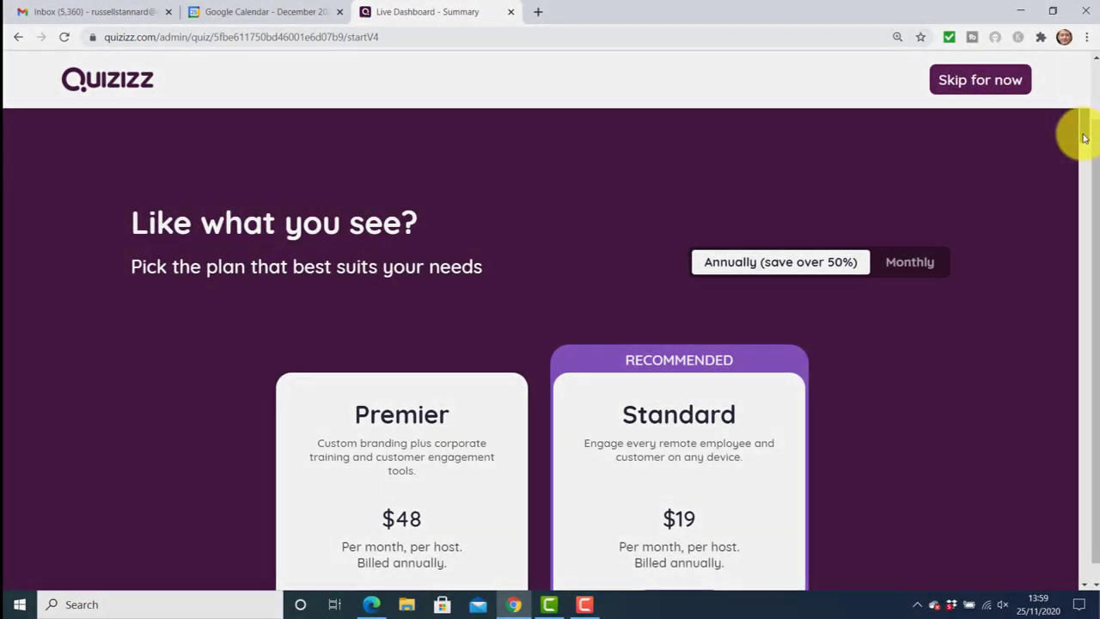
{"action": "left_click_drag", "start_coordinate": [1084, 137], "coordinate": [1066, 114]}
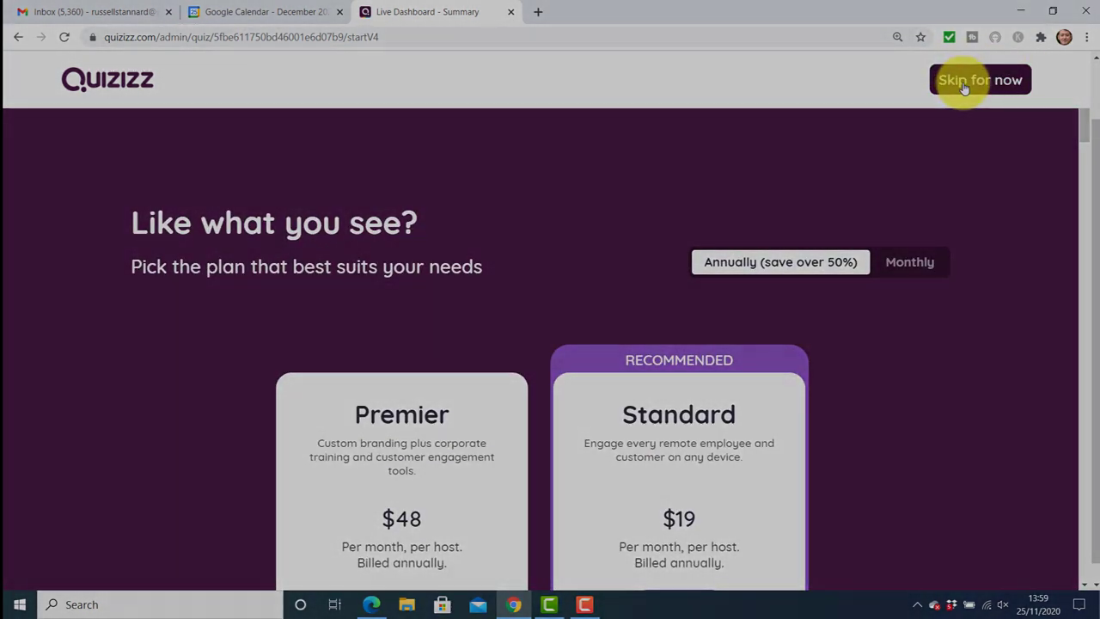
{"action": "left_click", "coordinate": [963, 83]}
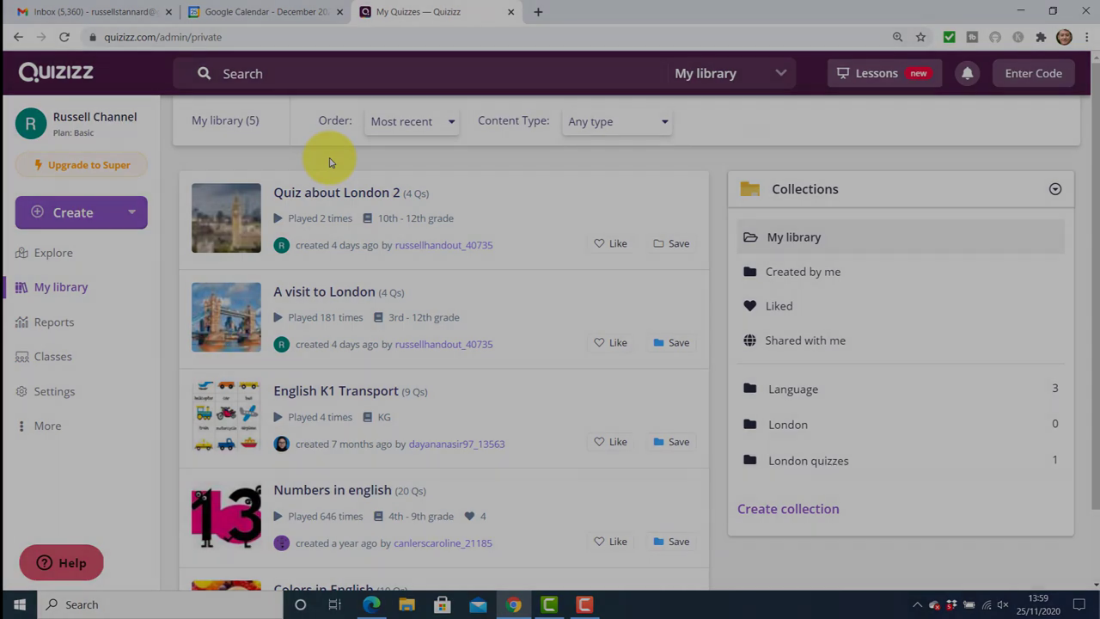
- Create a new quiz and name it "Quiz on English"
{"action": "left_click", "coordinate": [77, 220]}
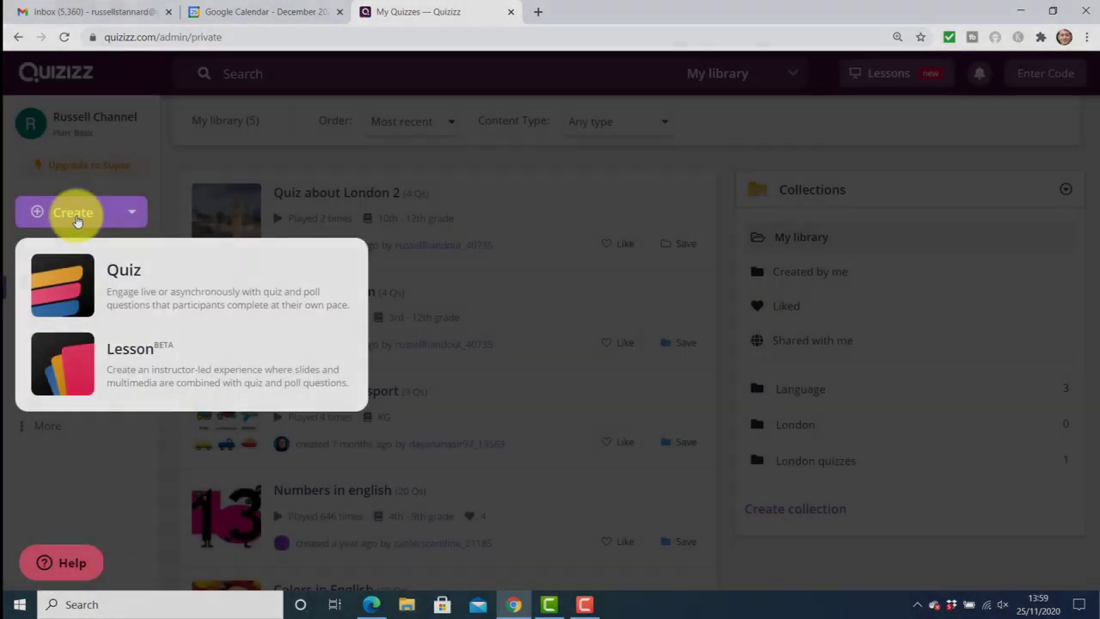
{"action": "left_click", "coordinate": [158, 296]}
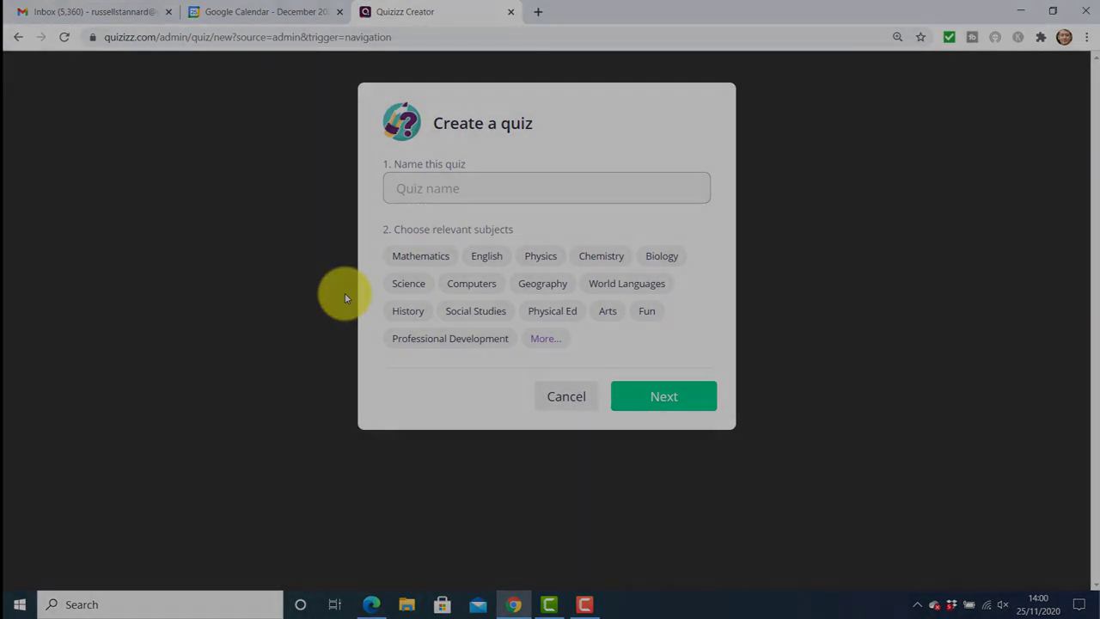
{"action": "type", "text": "Quiz on learning E"}
{"action": "key", "text": "BackSpace"}
{"action": "key", "text": "BackSpace"}
{"action": "key", "text": "BackSpace"}
{"action": "key", "text": "BackSpace"}
{"action": "key", "text": "BackSpace"}
{"action": "key", "text": "BackSpace"}
{"action": "key", "text": "BackSpace"}
{"action": "key", "text": "BackSpace"}
{"action": "key", "text": "BackSpace"}
{"action": "key", "text": "BackSpace"}
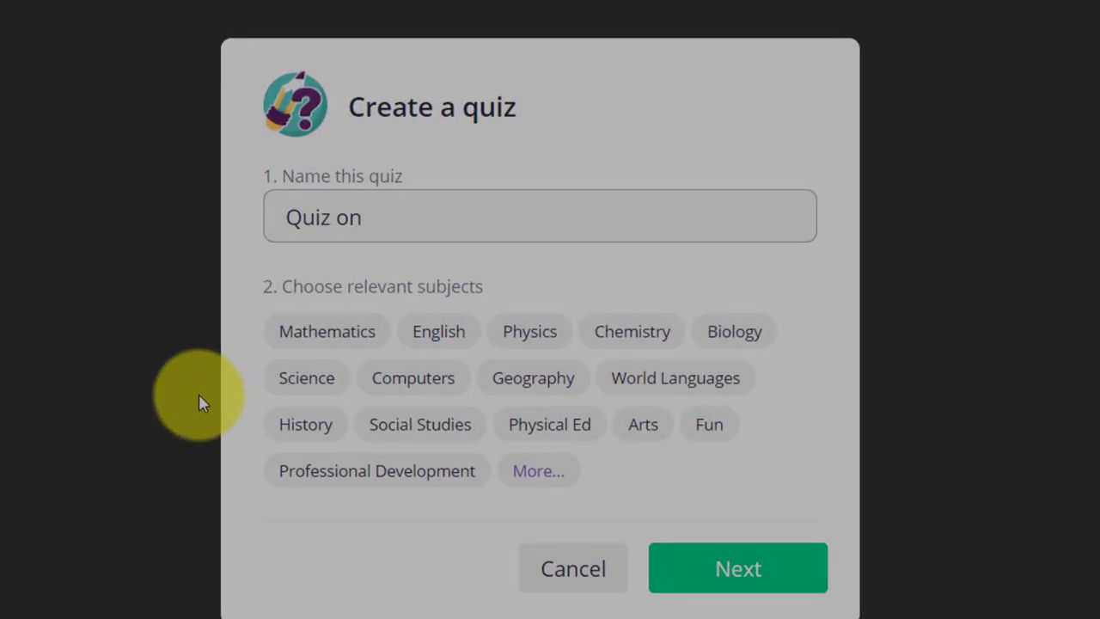
{"action": "type", "text": "English"}
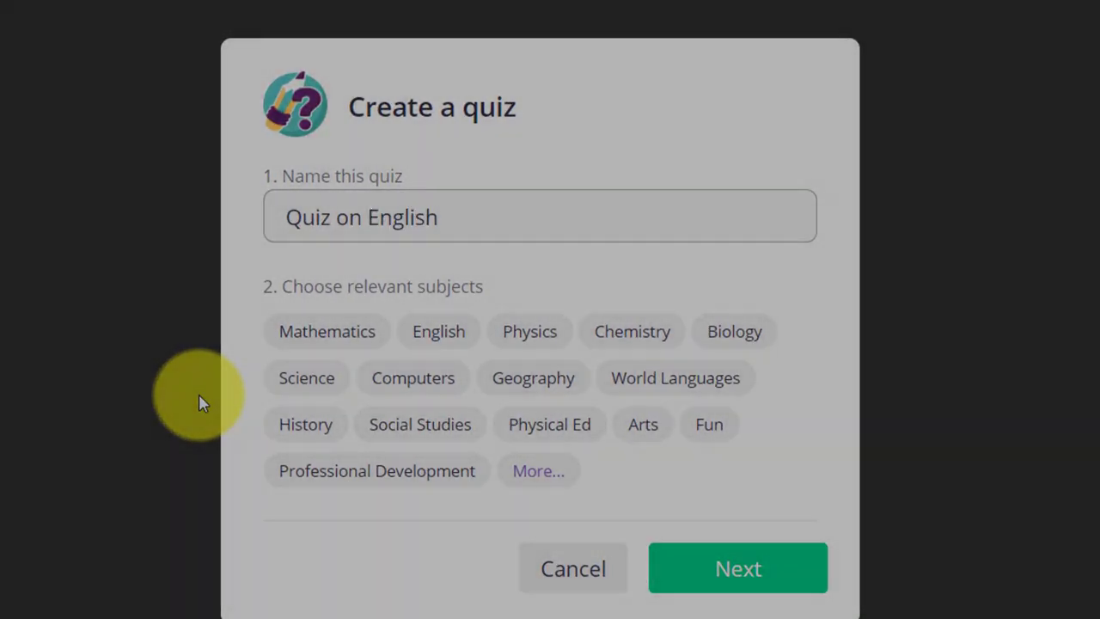
- Assign the subjects English and Professional Development to the new quiz and continue to the quiz editor
{"action": "left_click", "coordinate": [434, 333]}
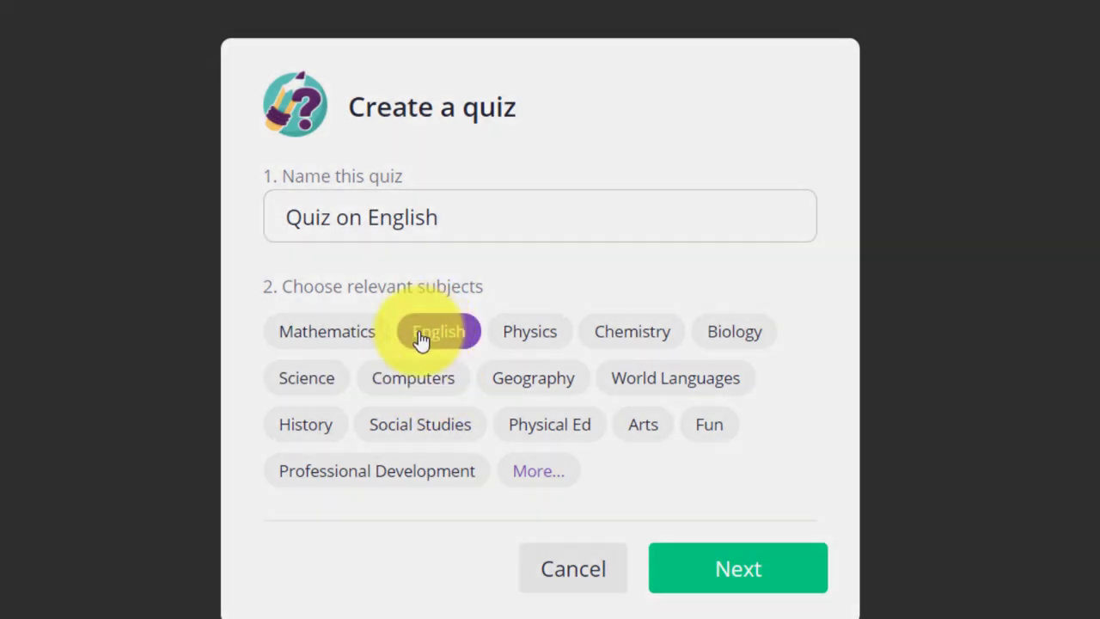
{"action": "left_click", "coordinate": [412, 475]}
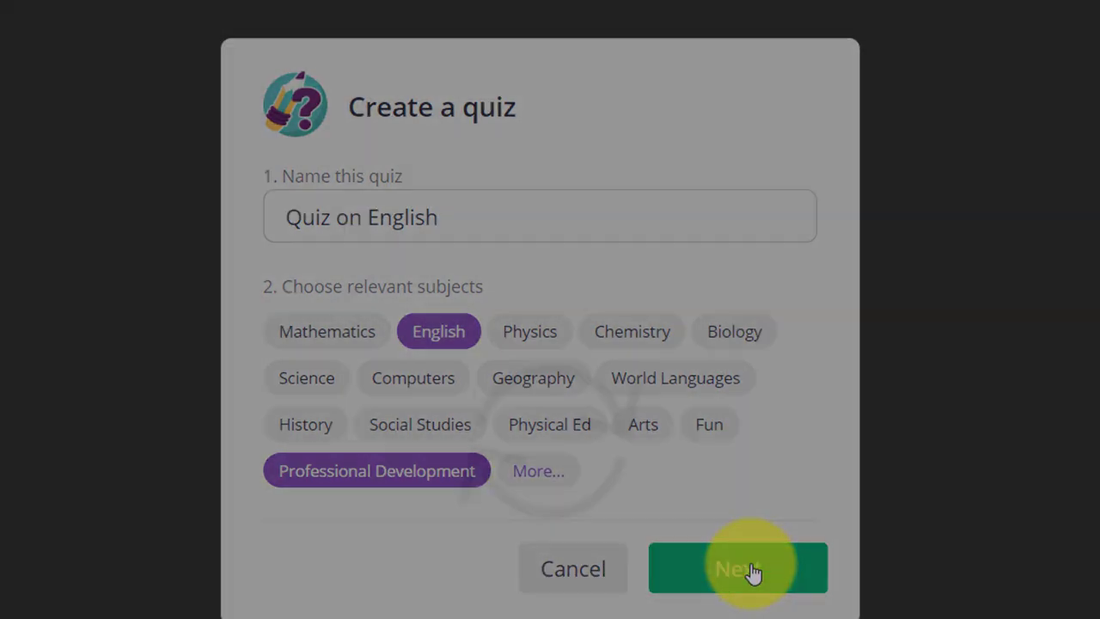
{"action": "left_click", "coordinate": [741, 569]}
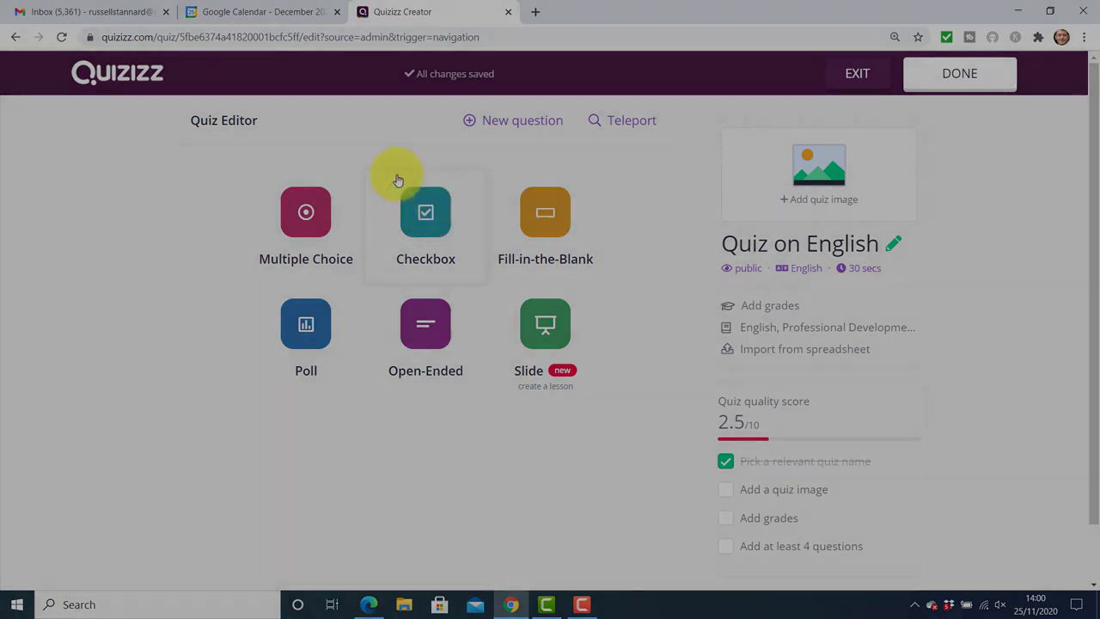
- Add a multiple-choice question on how Latin words entered English, with Norman, Roman, French-war and EU answers, marking "by the Normans after 1066" correct
{"action": "left_click", "coordinate": [307, 218]}
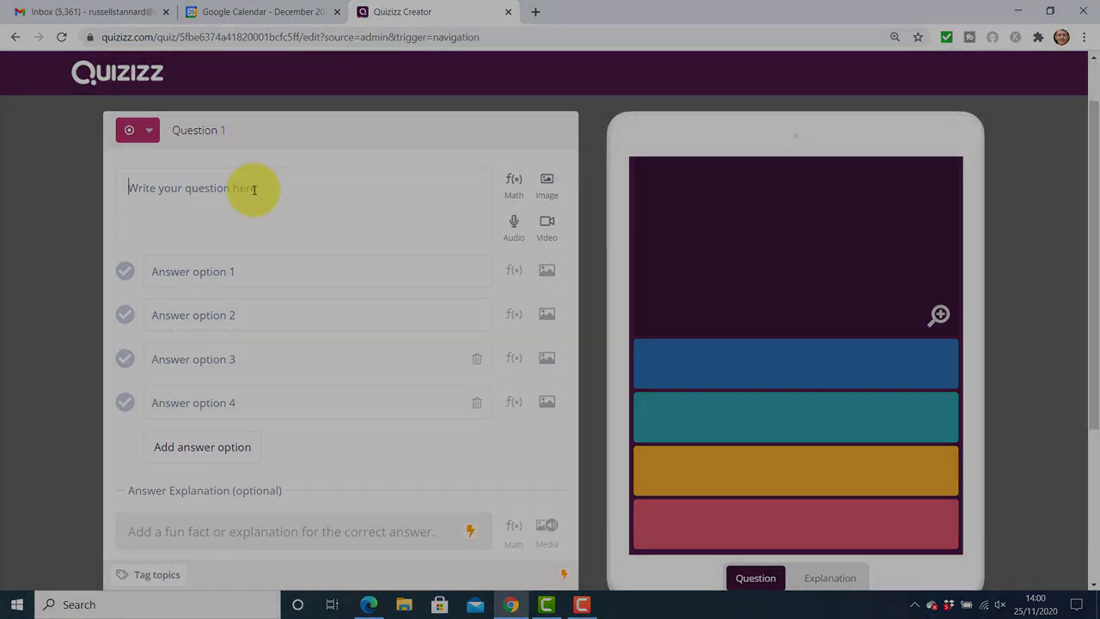
{"action": "left_click", "coordinate": [137, 193]}
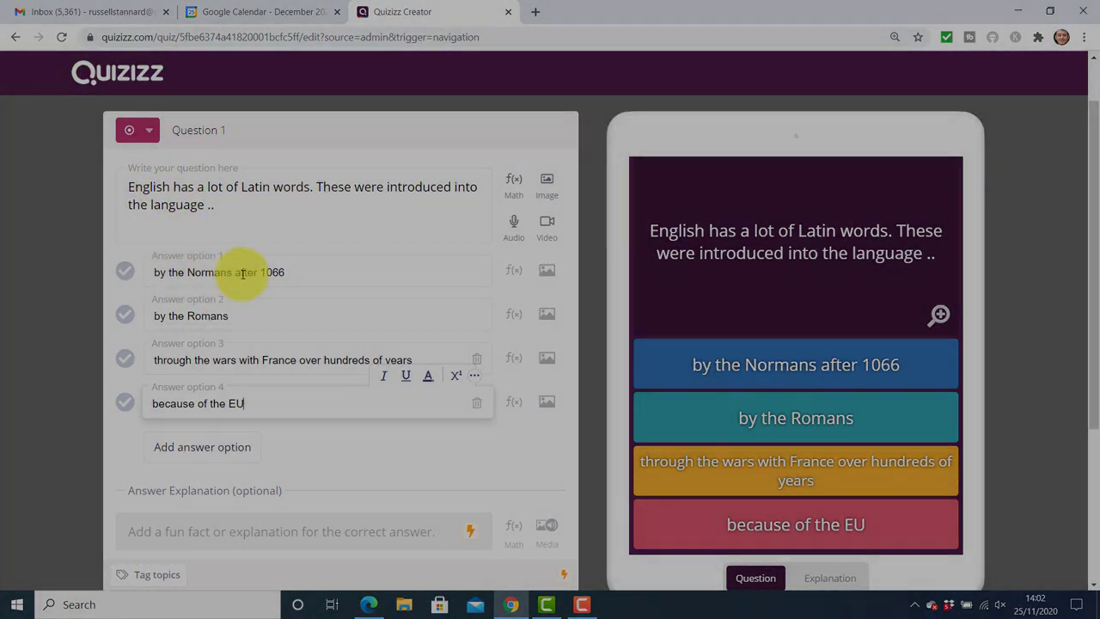
{"action": "left_click", "coordinate": [127, 277]}
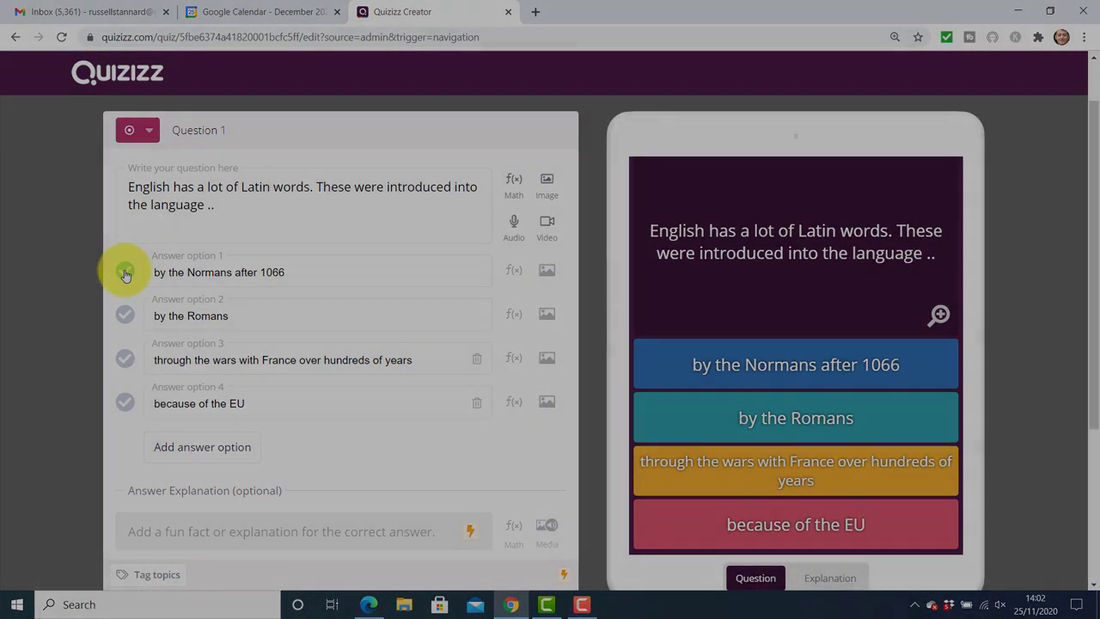
- Choose a 30-second time limit for the Latin words question and save it
{"action": "left_click_drag", "start_coordinate": [1088, 163], "coordinate": [1089, 251]}
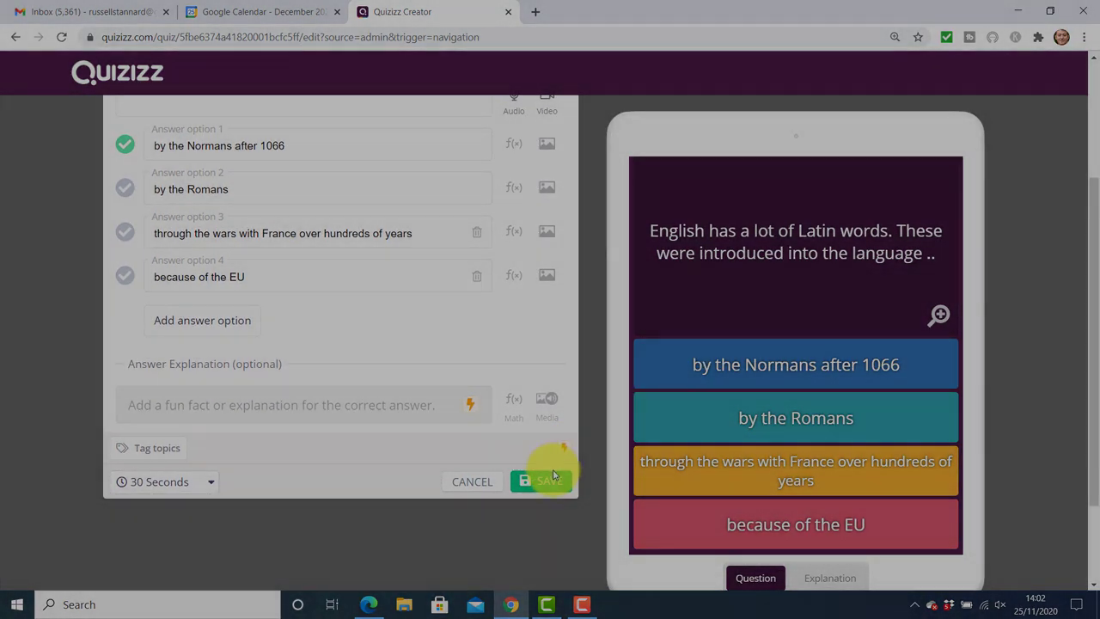
{"action": "left_click", "coordinate": [211, 483]}
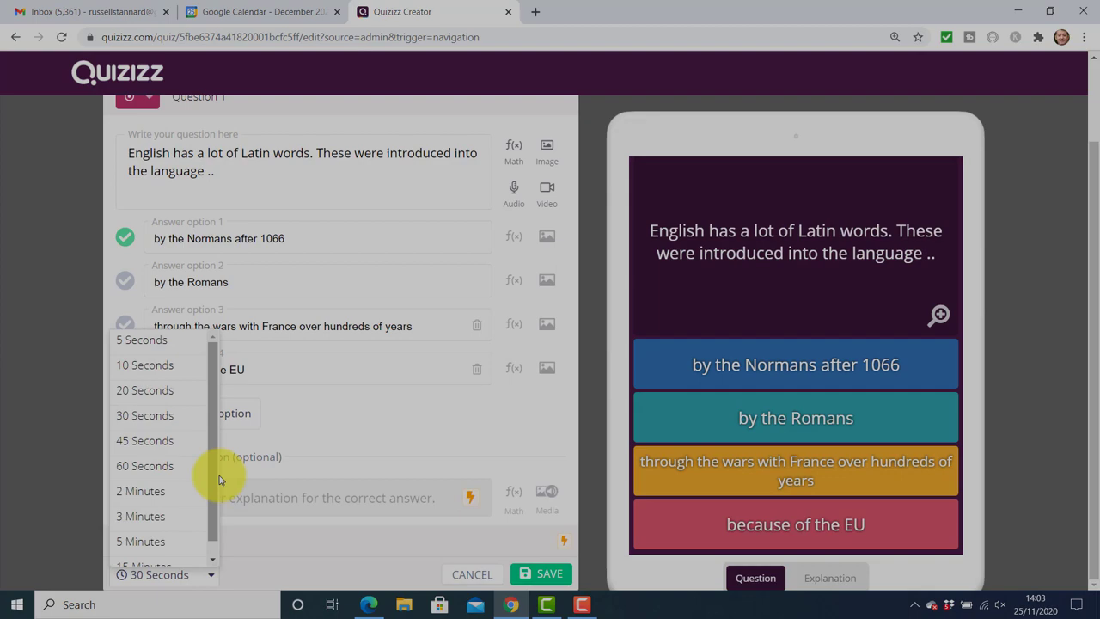
{"action": "left_click", "coordinate": [156, 422]}
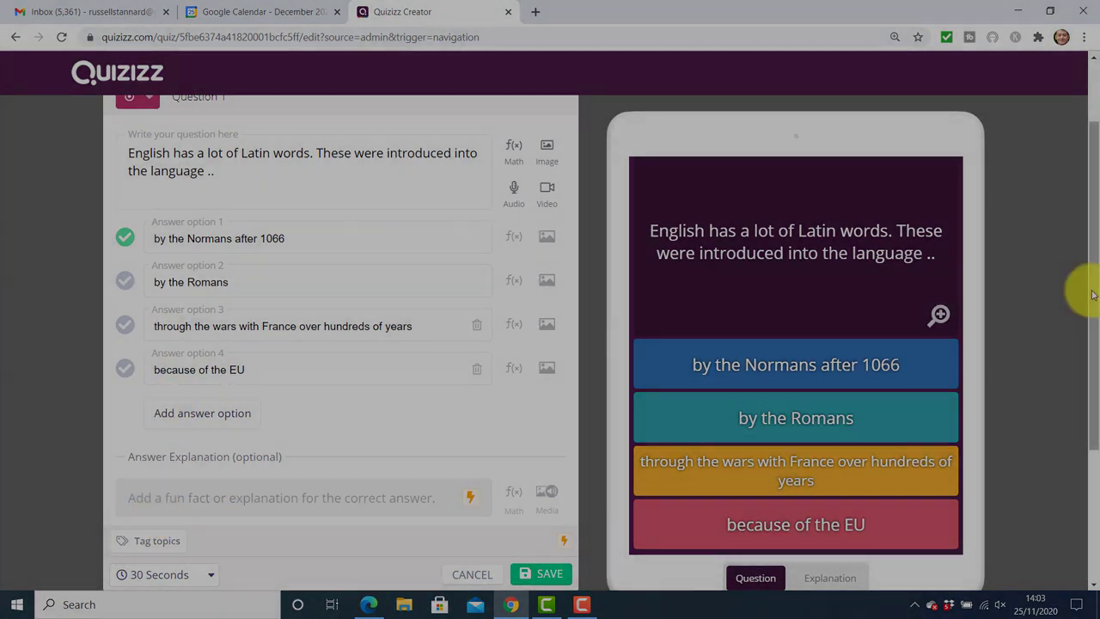
{"action": "scroll", "coordinate": [1096, 287], "scroll_direction": "down", "scroll_amount": 1}
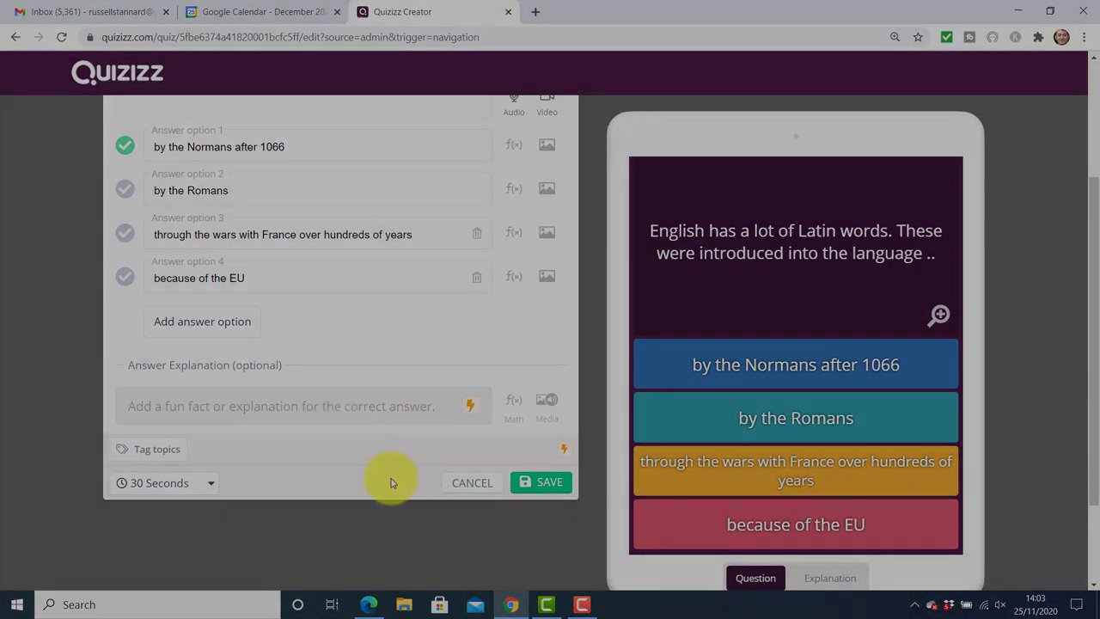
{"action": "left_click", "coordinate": [545, 487]}
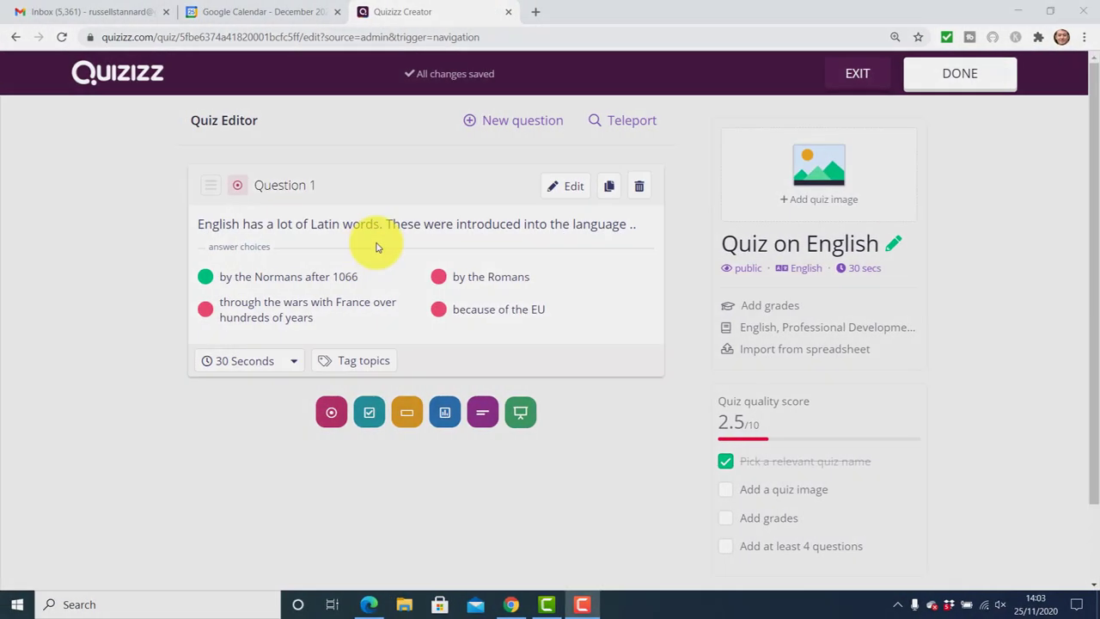
- Add a fill-in-the-blank question reading "The Normans introduced a lot of _______and political words into the language..." with "economic" as the answer, ending it with a full stop
{"action": "left_click", "coordinate": [503, 125]}
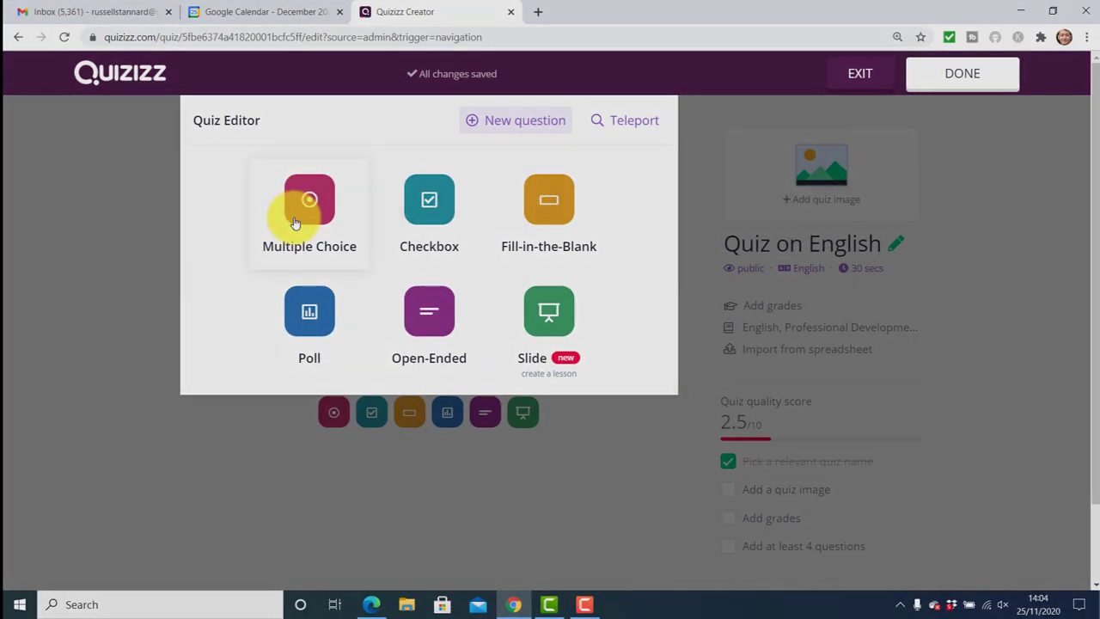
{"action": "left_click", "coordinate": [552, 203]}
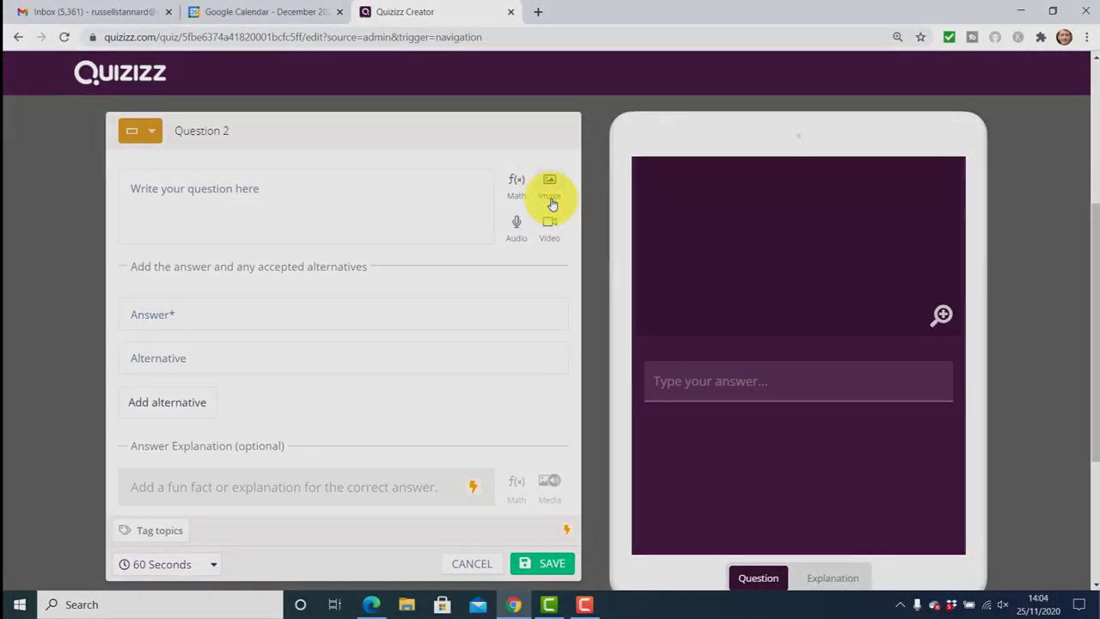
{"action": "left_click", "coordinate": [246, 195]}
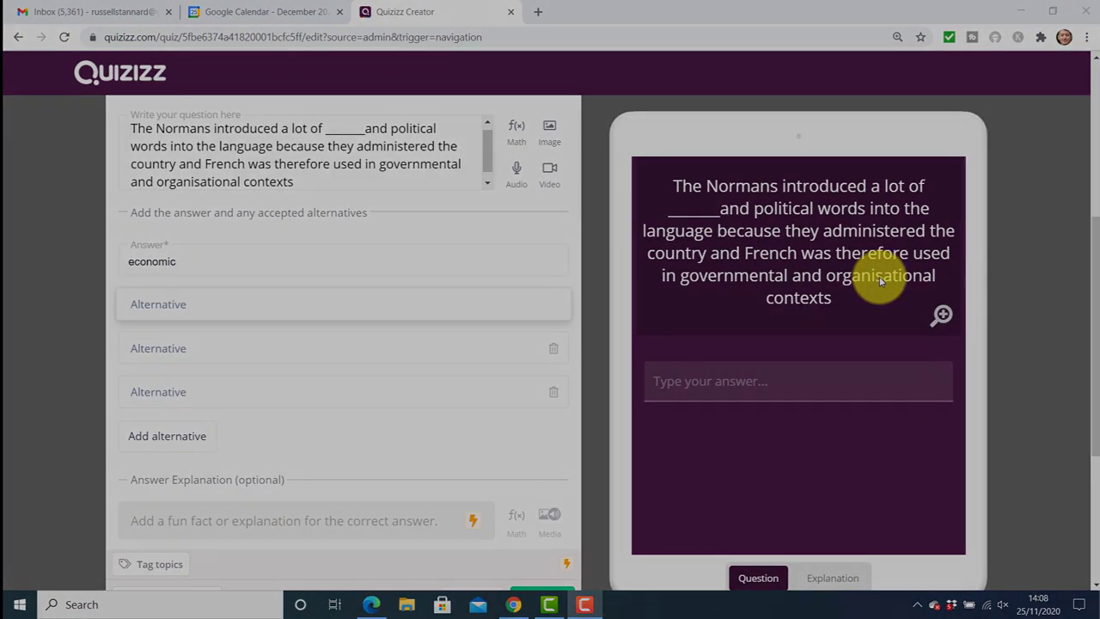
{"action": "left_click", "coordinate": [304, 184]}
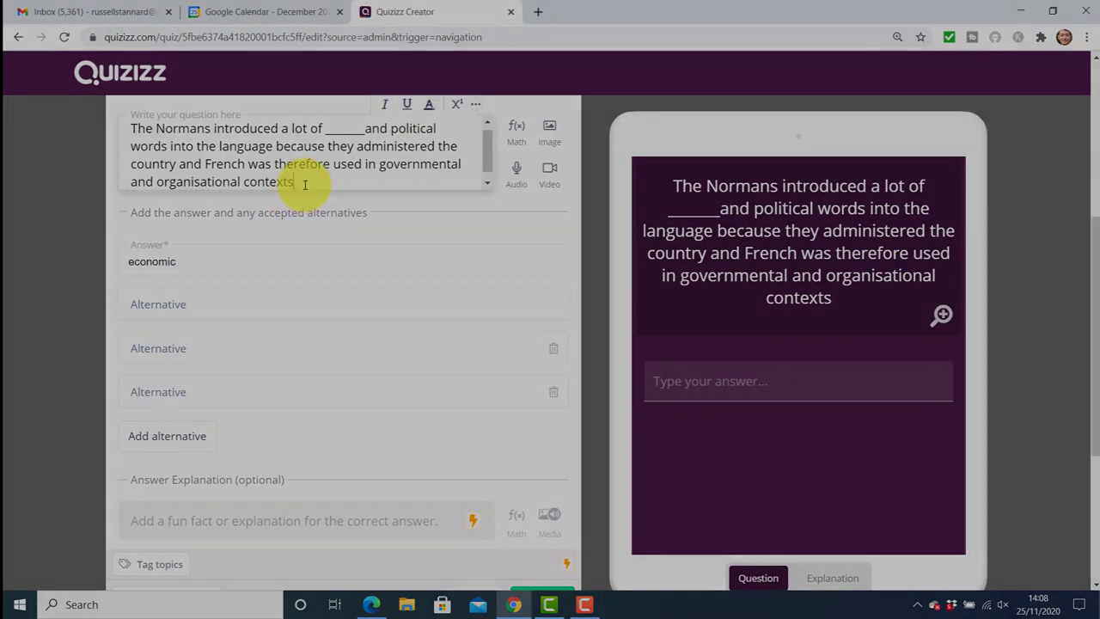
{"action": "type", "text": "."}
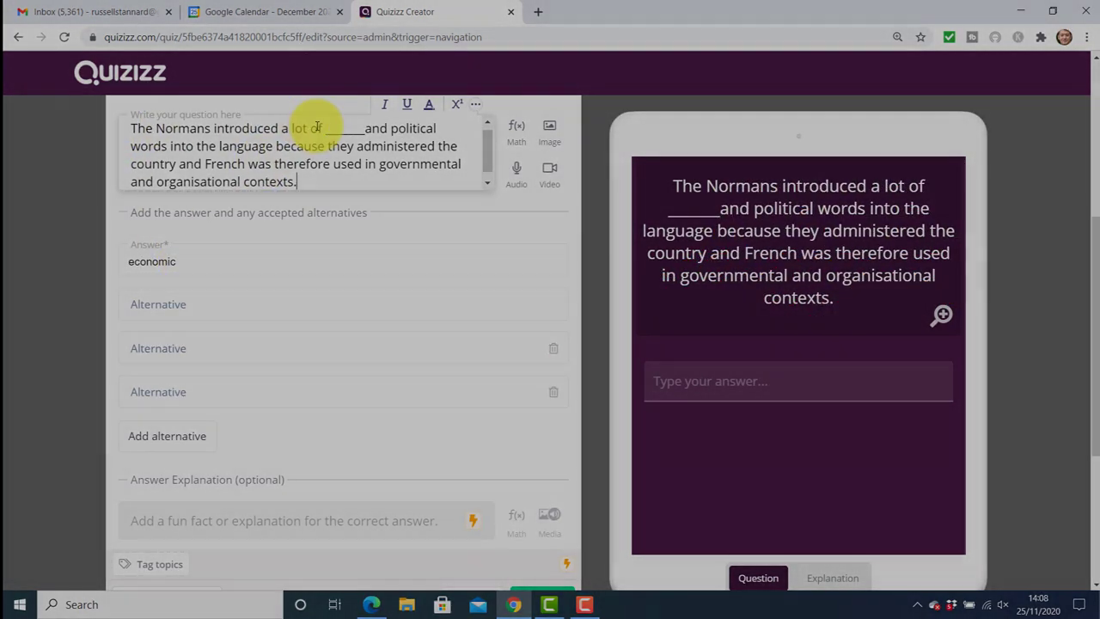
- Save the fill-in-the-blank question with an extra empty alternative answer and a 30-second time limit
{"action": "left_click", "coordinate": [155, 307]}
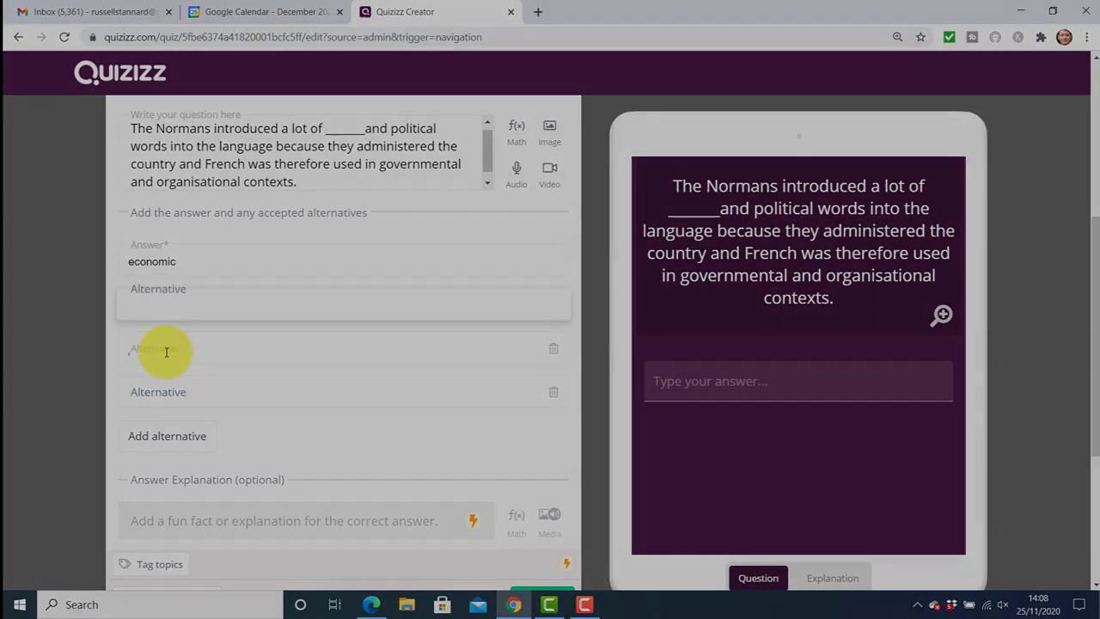
{"action": "left_click", "coordinate": [151, 427]}
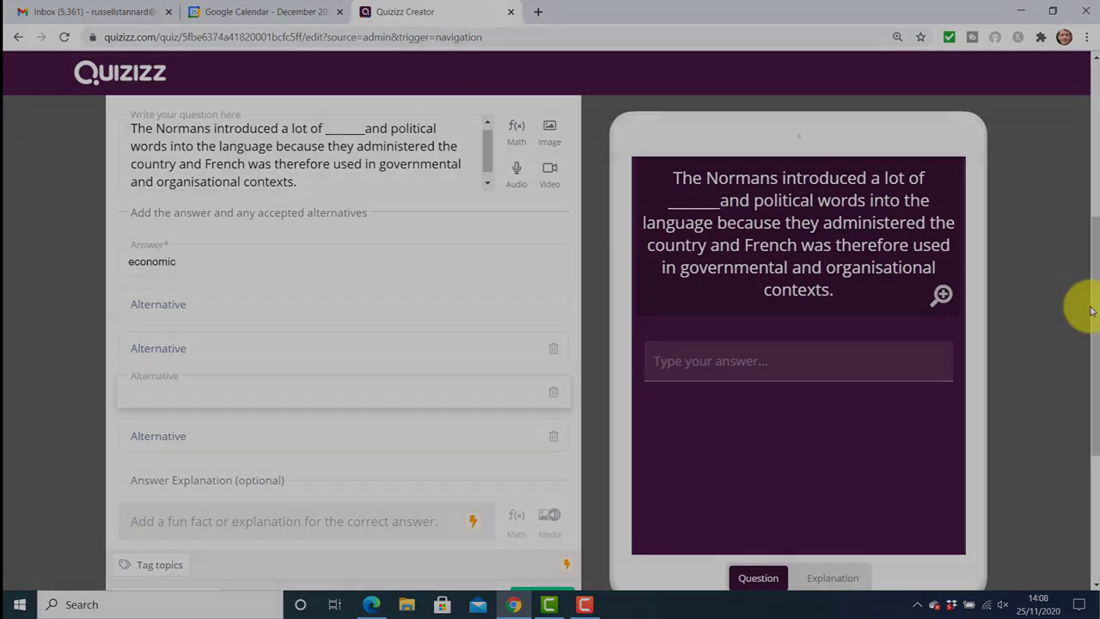
{"action": "left_click_drag", "start_coordinate": [1091, 315], "coordinate": [1095, 385]}
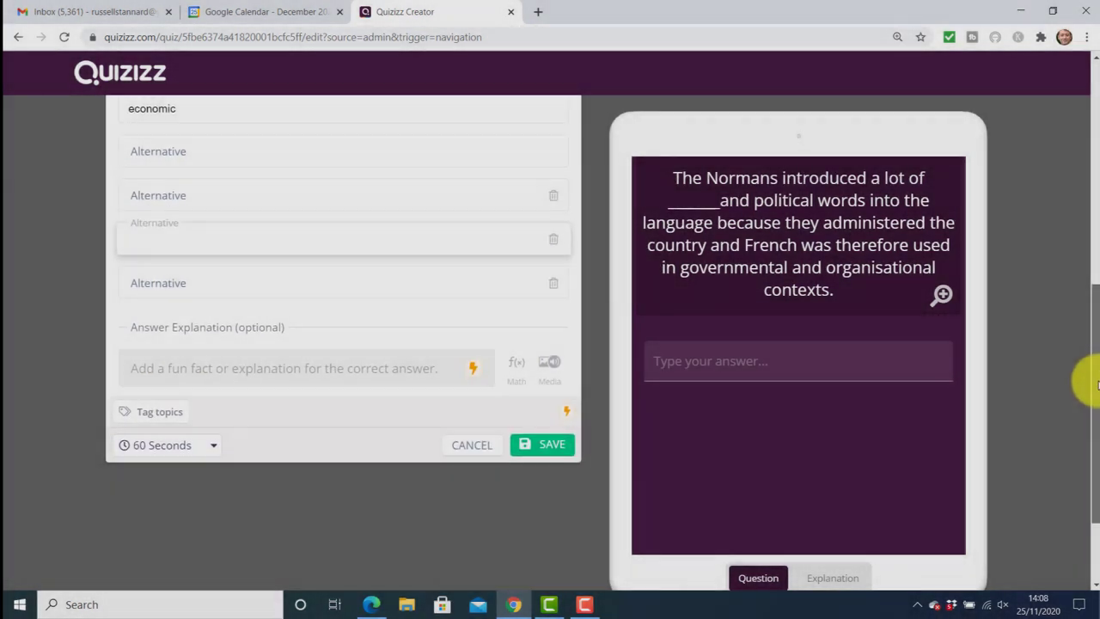
{"action": "left_click", "coordinate": [214, 447]}
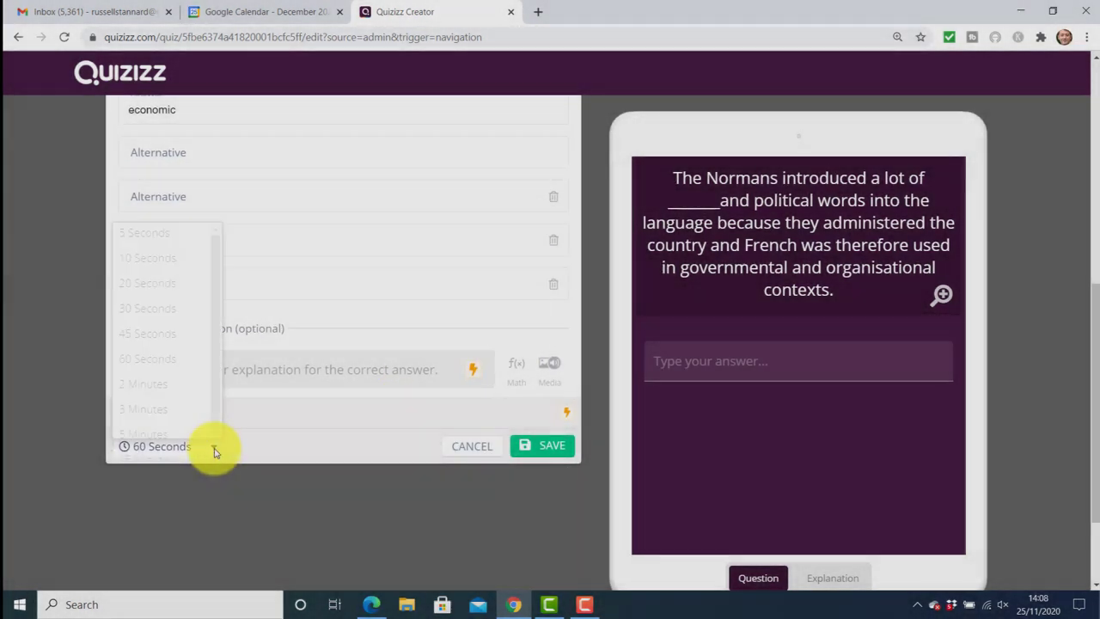
{"action": "left_click", "coordinate": [146, 297]}
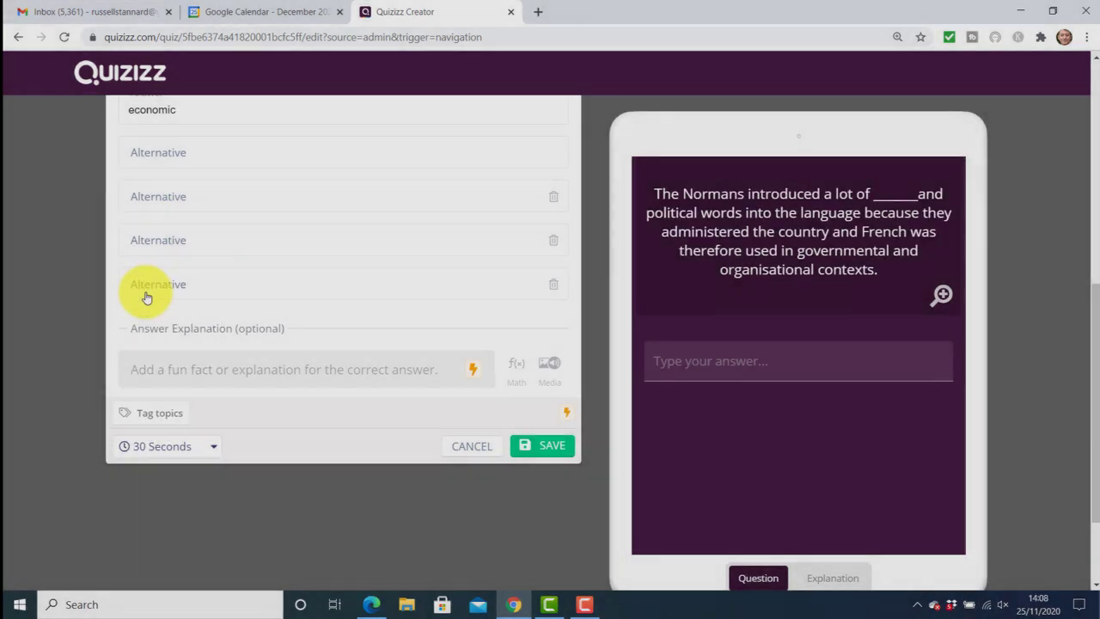
{"action": "left_click", "coordinate": [550, 446]}
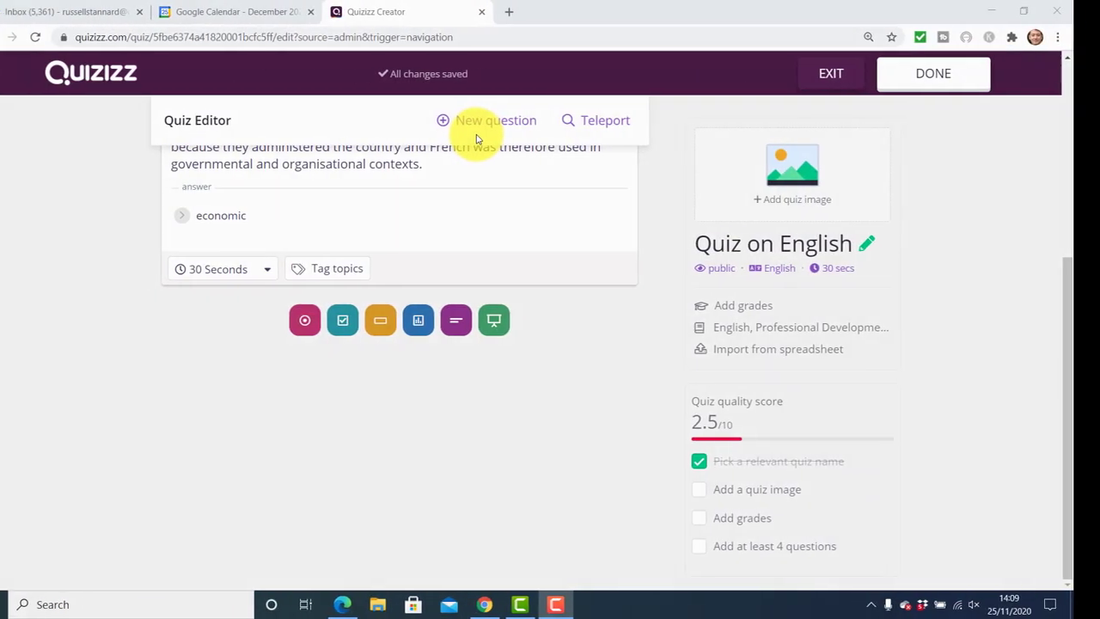
- Start a third question as multiple choice and copy the image address of the desktop computer vector picture from the Yahoo image results
{"action": "left_click", "coordinate": [504, 125]}
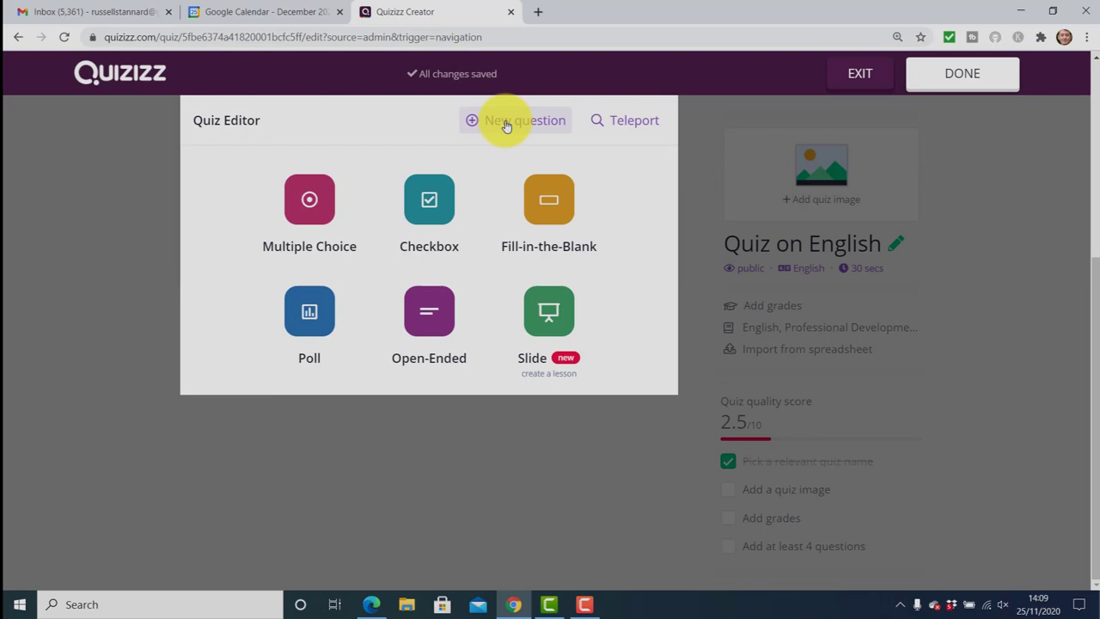
{"action": "left_click", "coordinate": [311, 202]}
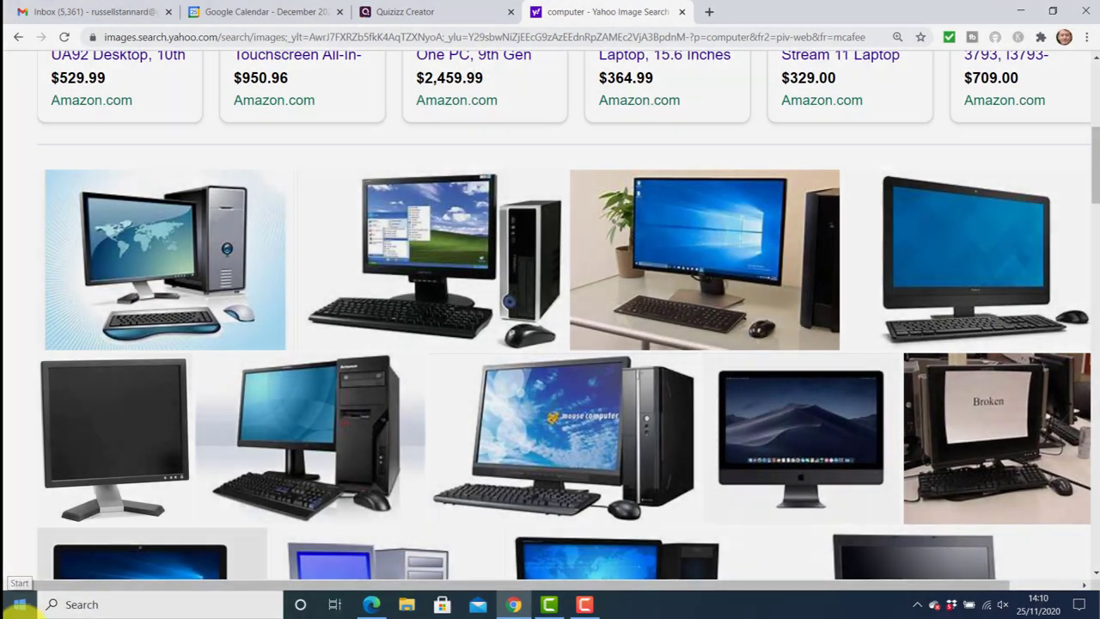
{"action": "left_click", "coordinate": [184, 253]}
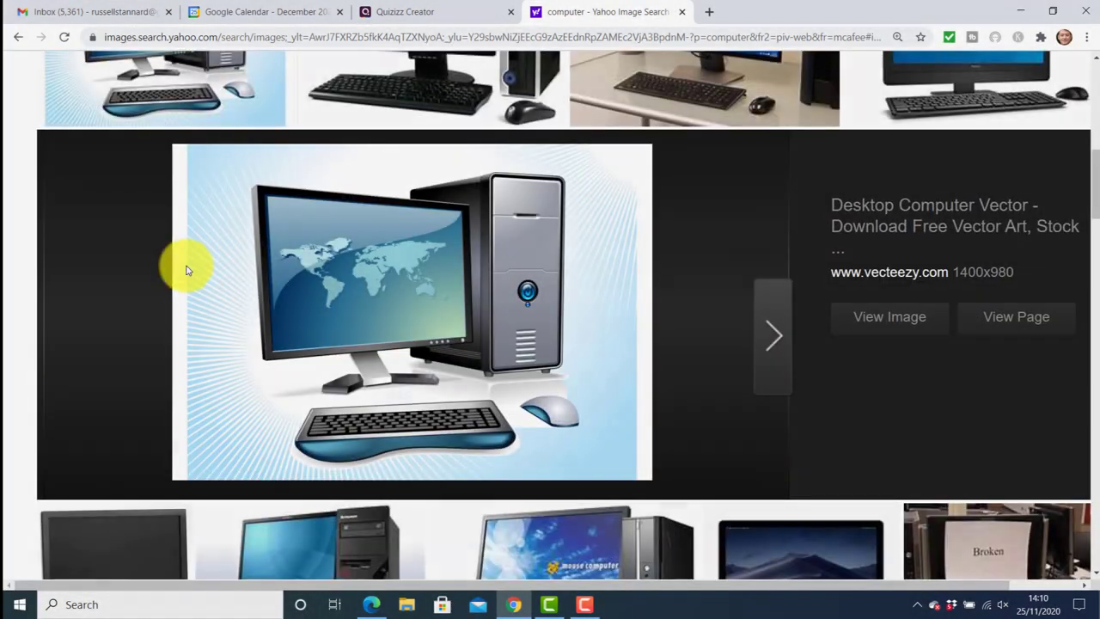
{"action": "right_click", "coordinate": [367, 252]}
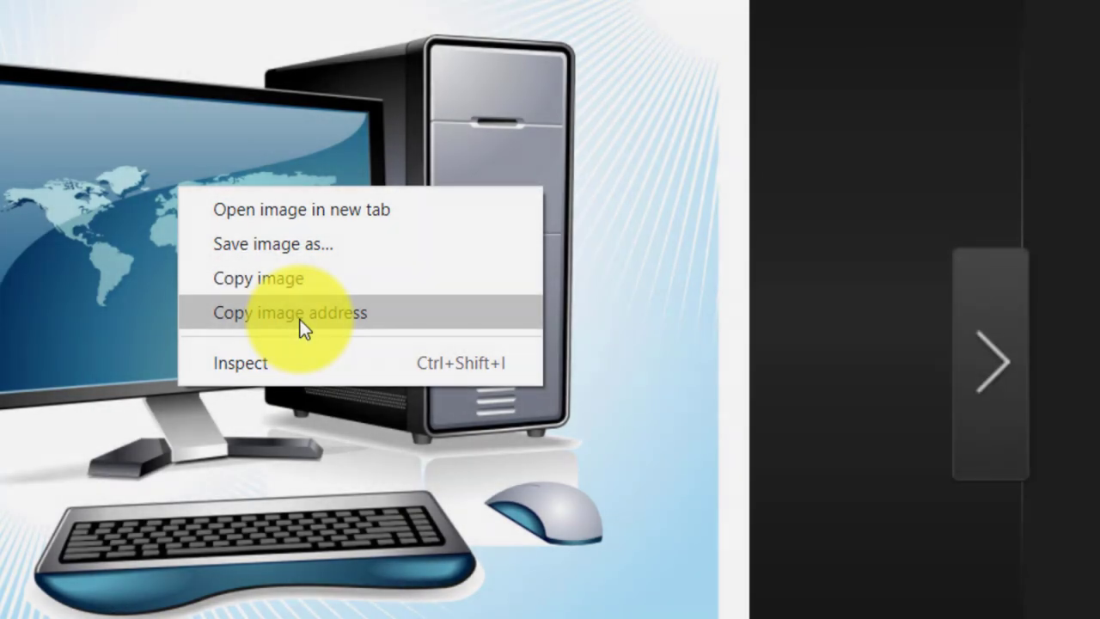
{"action": "left_click", "coordinate": [303, 312]}
- Return to the Quizizz editor and insert the computer picture into question 3 using the copied image link
{"action": "left_click", "coordinate": [427, 14]}
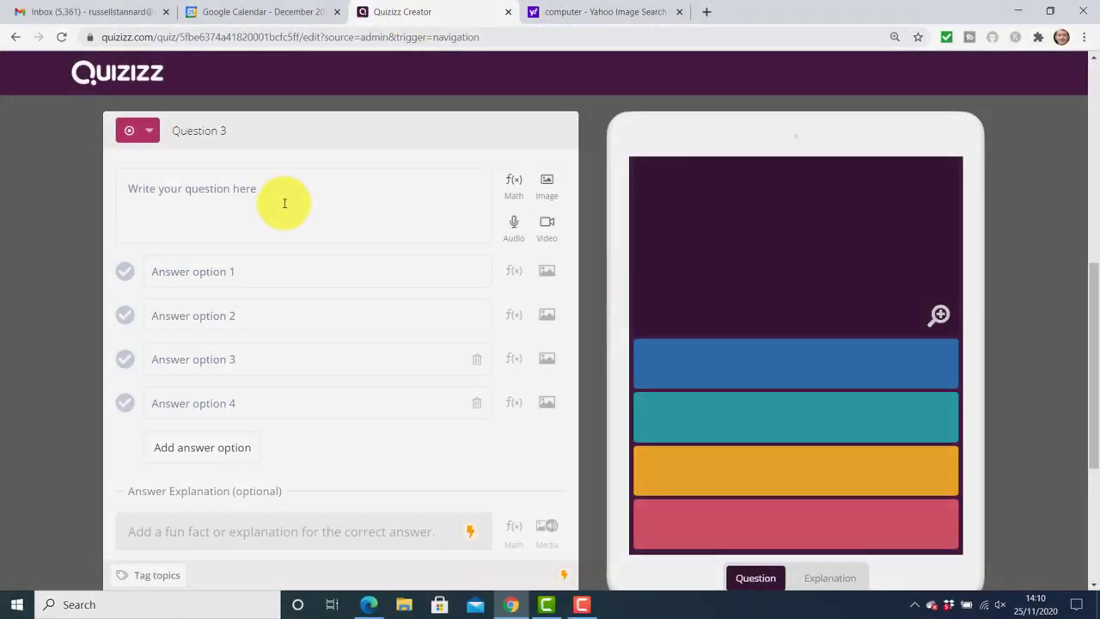
{"action": "left_click", "coordinate": [545, 184]}
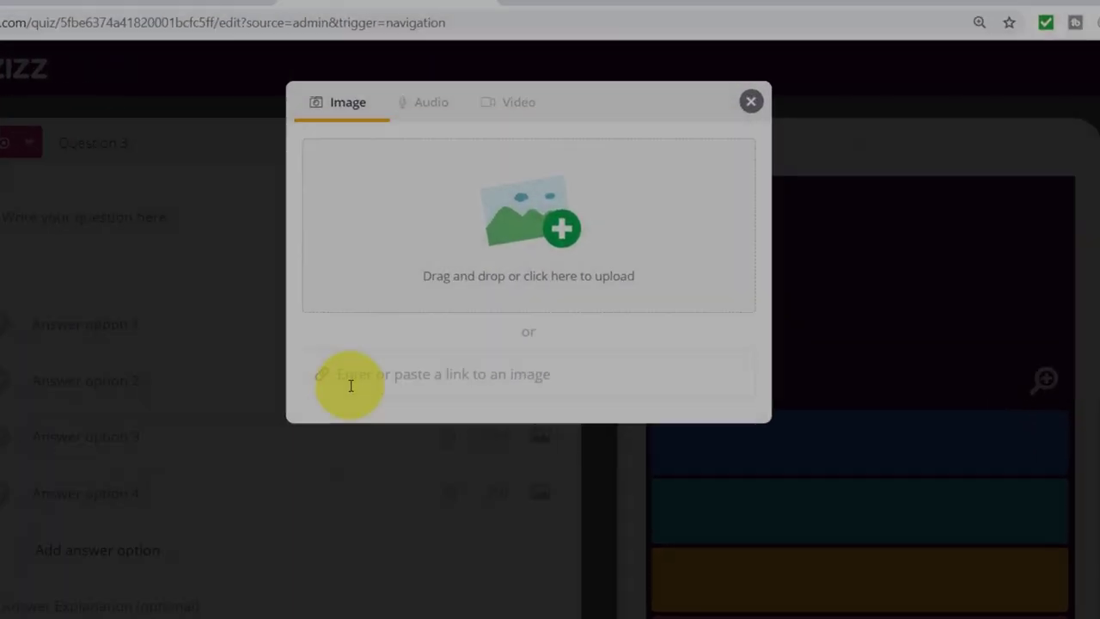
{"action": "left_click", "coordinate": [402, 310]}
{"action": "left_click", "coordinate": [289, 440]}
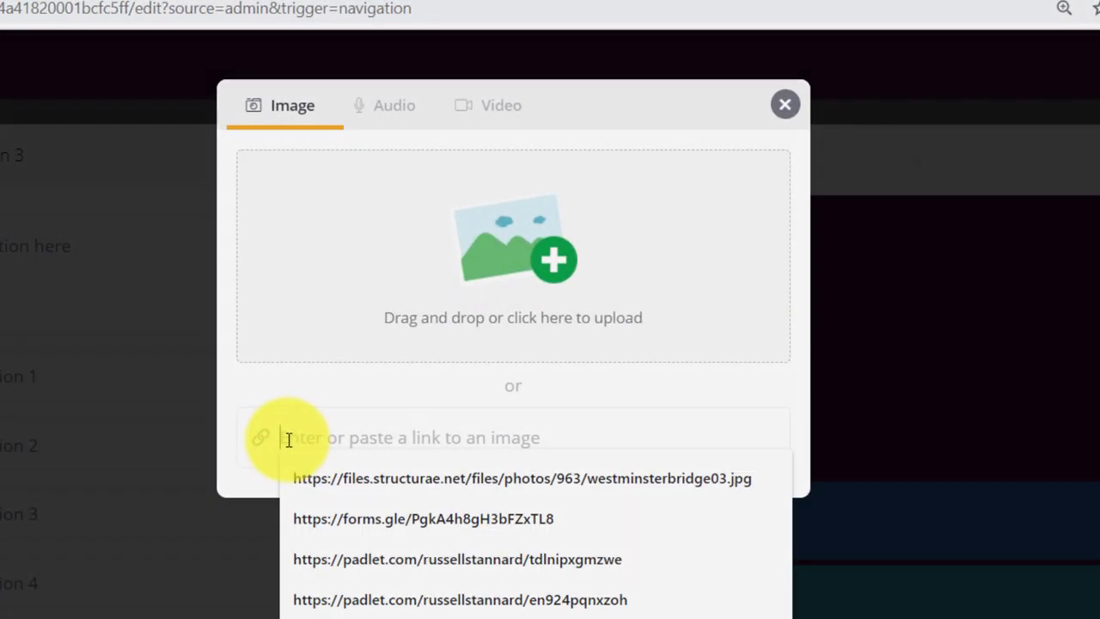
{"action": "key", "text": "ctrl+v"}
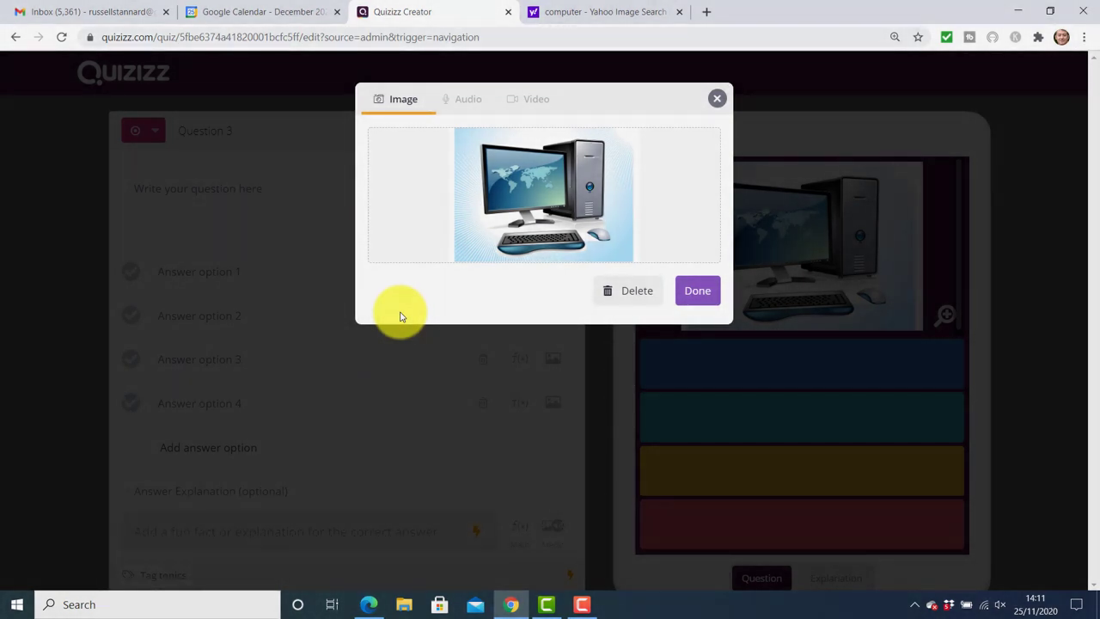
{"action": "left_click", "coordinate": [691, 293]}
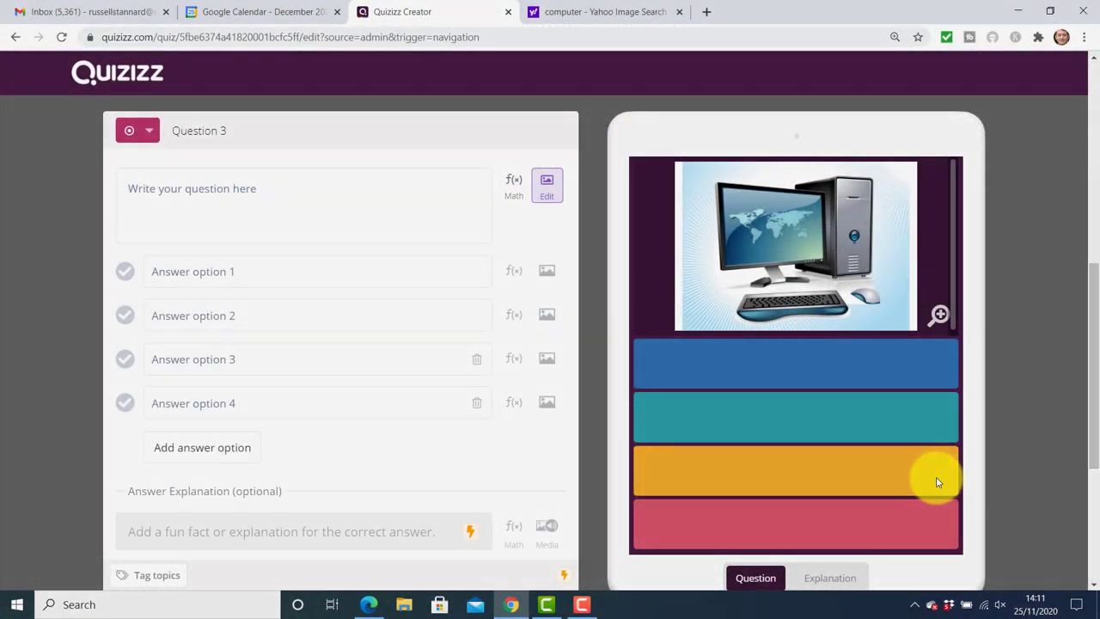
- Enter "Recently many technical words have been introduced into English" as the text of question 3
{"action": "left_click", "coordinate": [174, 186]}
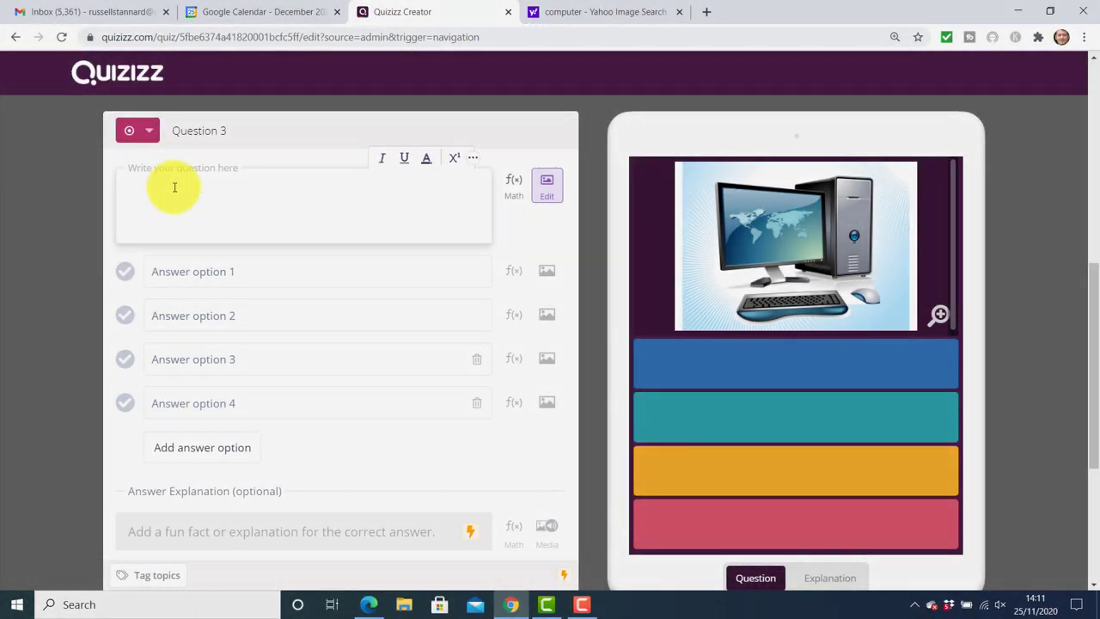
{"action": "type", "text": "Recent"}
{"action": "key", "text": "BackSpace"}
{"action": "key", "text": "BackSpace"}
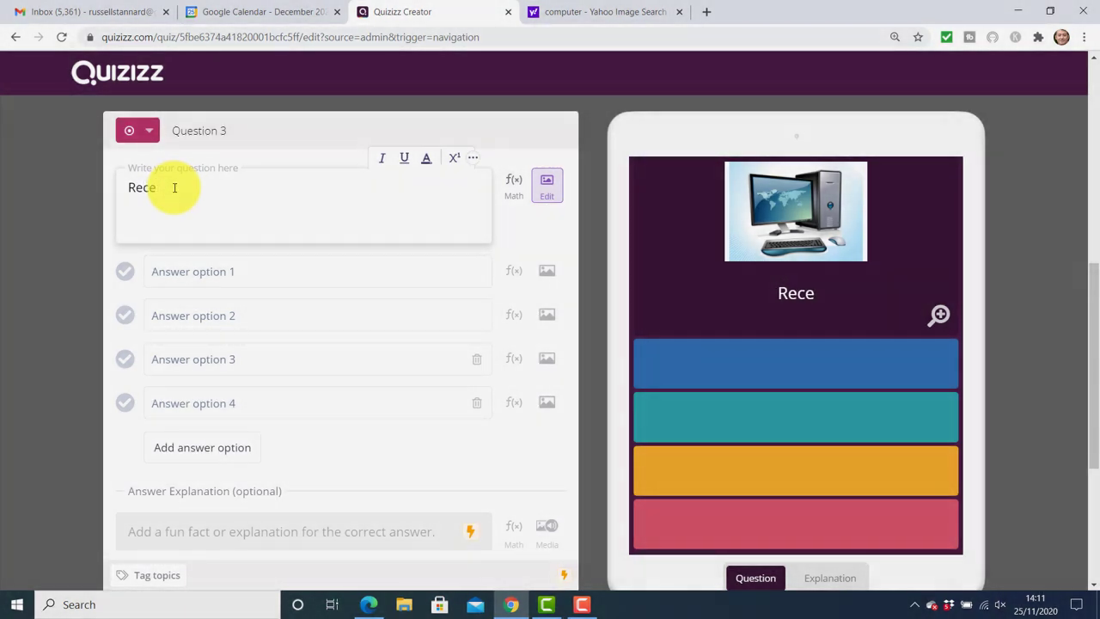
{"action": "type", "text": "ntly"}
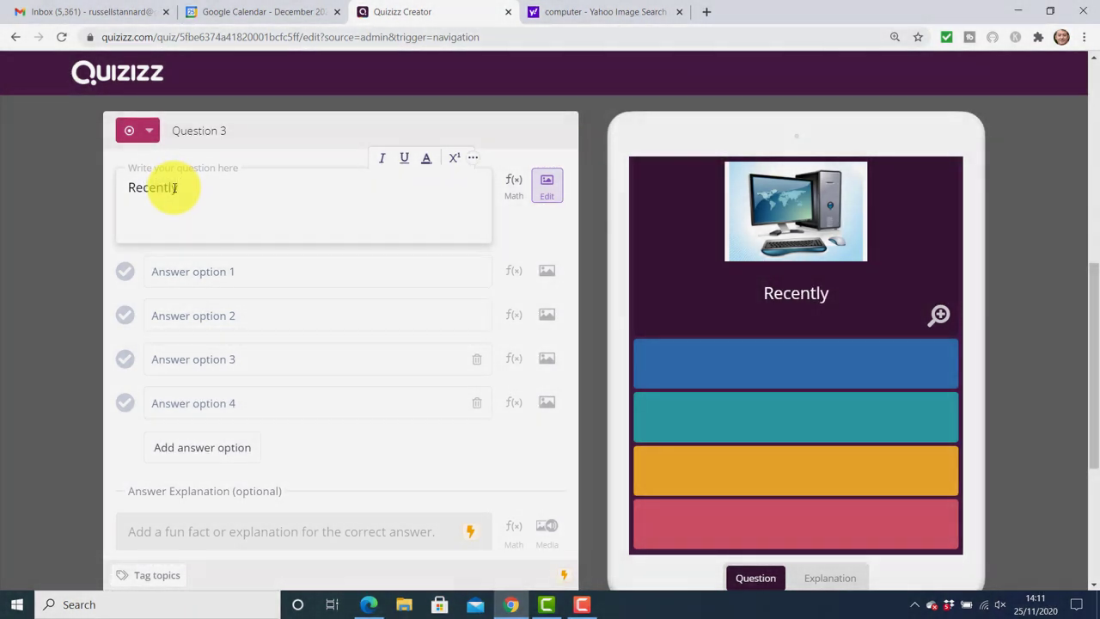
{"action": "type", "text": " amny"}
{"action": "key", "text": "BackSpace"}
{"action": "key", "text": "BackSpace"}
{"action": "key", "text": "BackSpace"}
{"action": "key", "text": "BackSpace"}
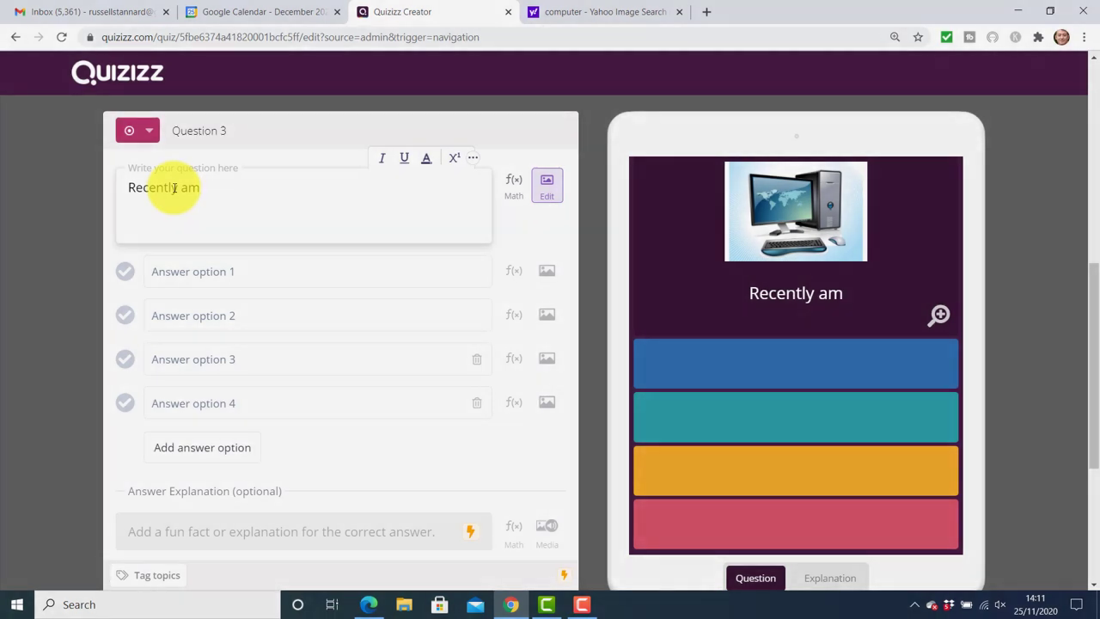
{"action": "type", "text": "many te"}
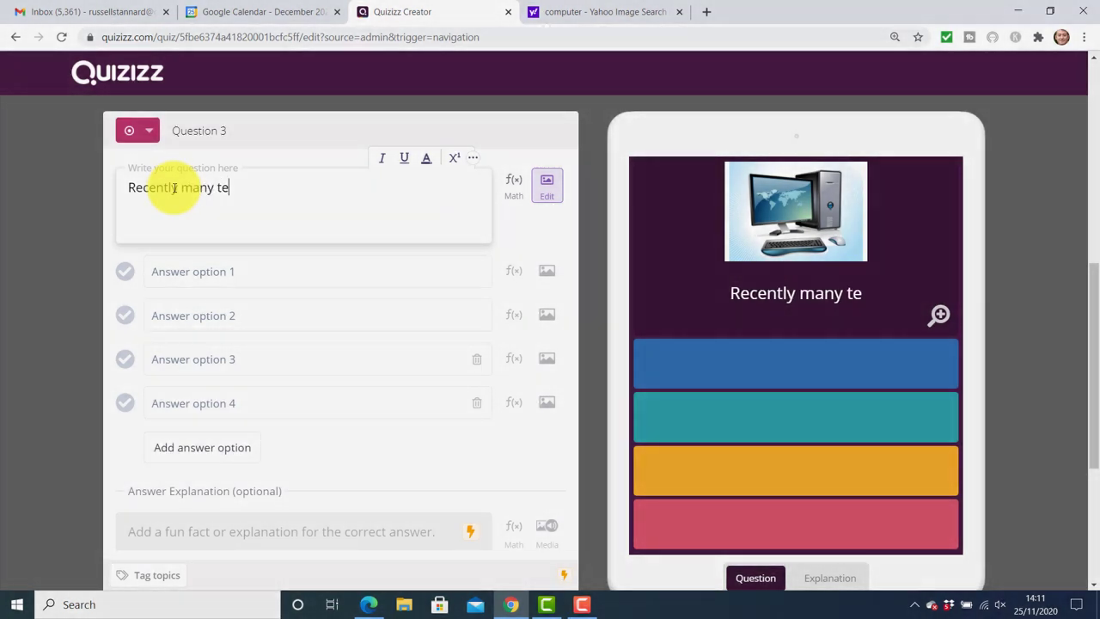
{"action": "type", "text": "chnical words"}
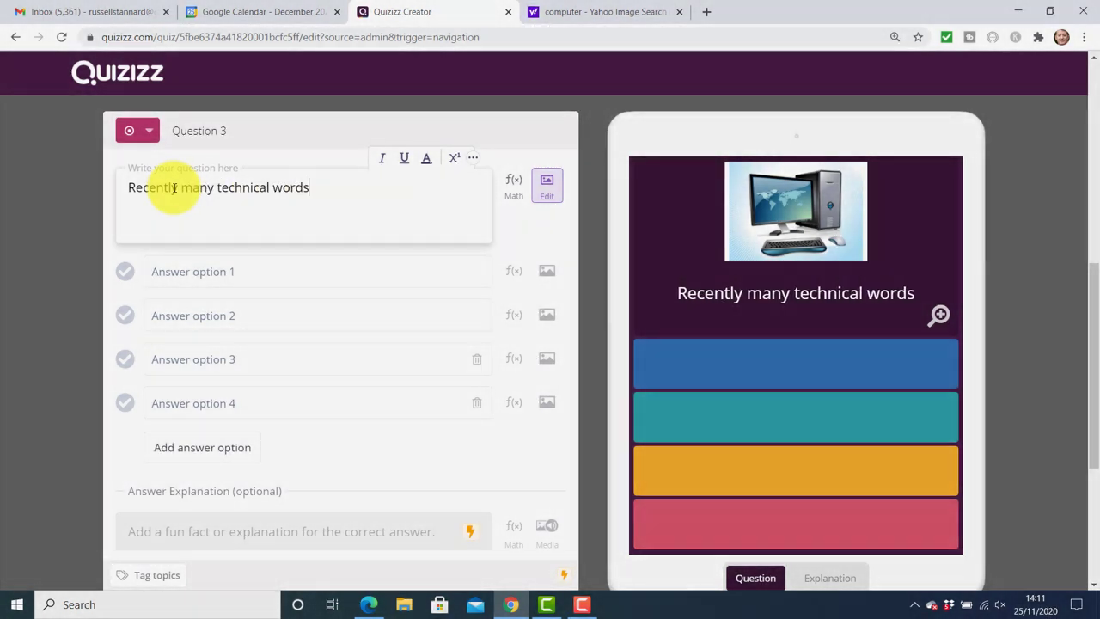
{"action": "type", "text": " have been introd"}
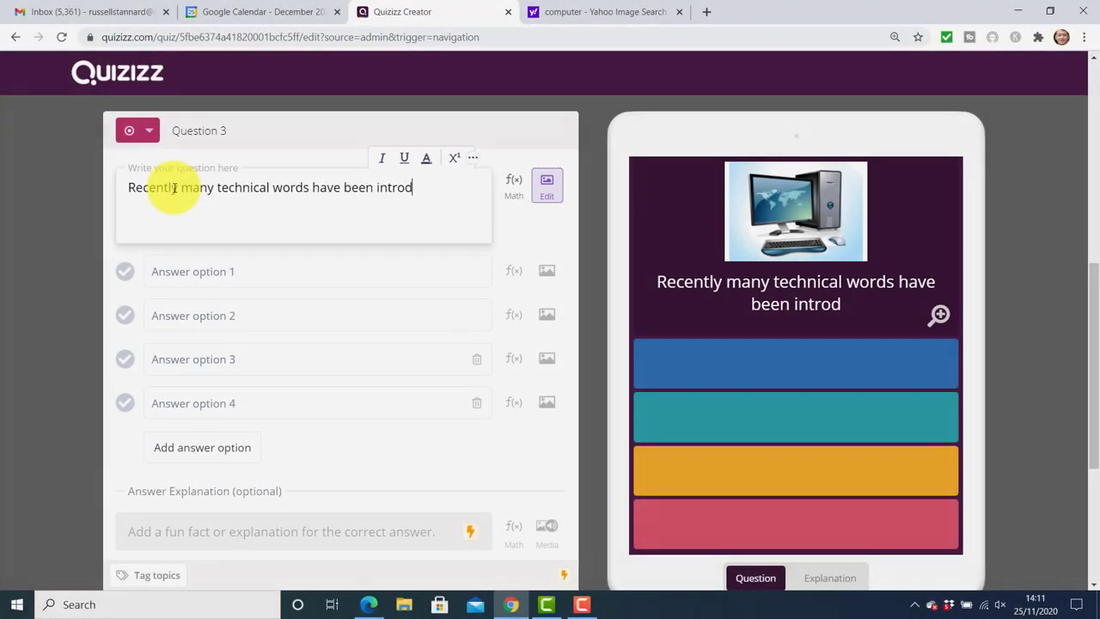
{"action": "type", "text": "ucedd"}
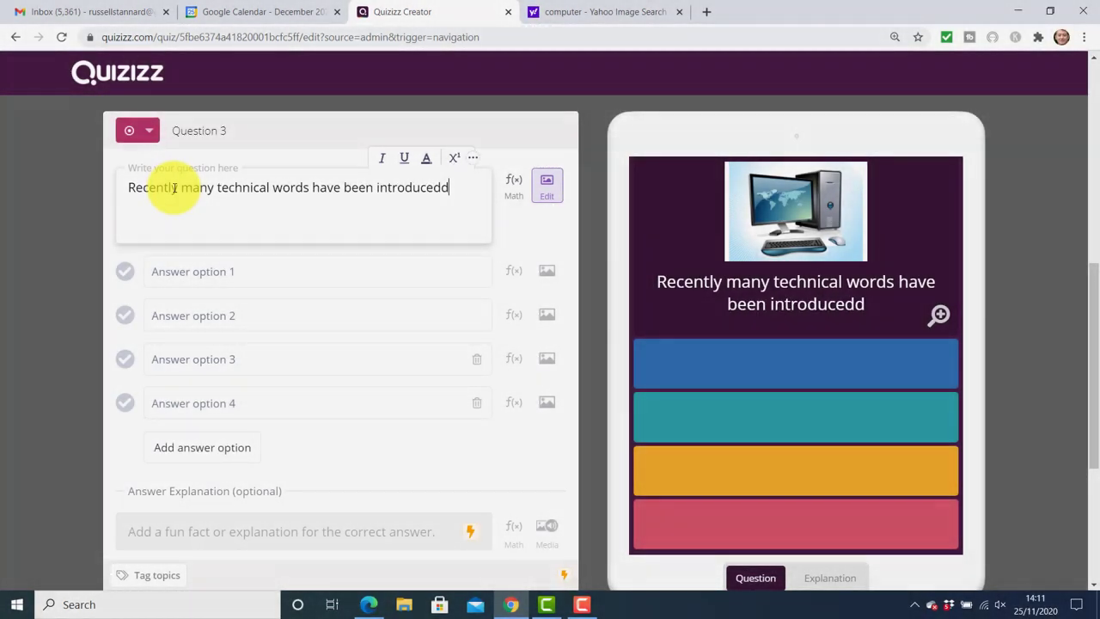
{"action": "key", "text": "BackSpace"}
{"action": "type", "text": "into Engli"}
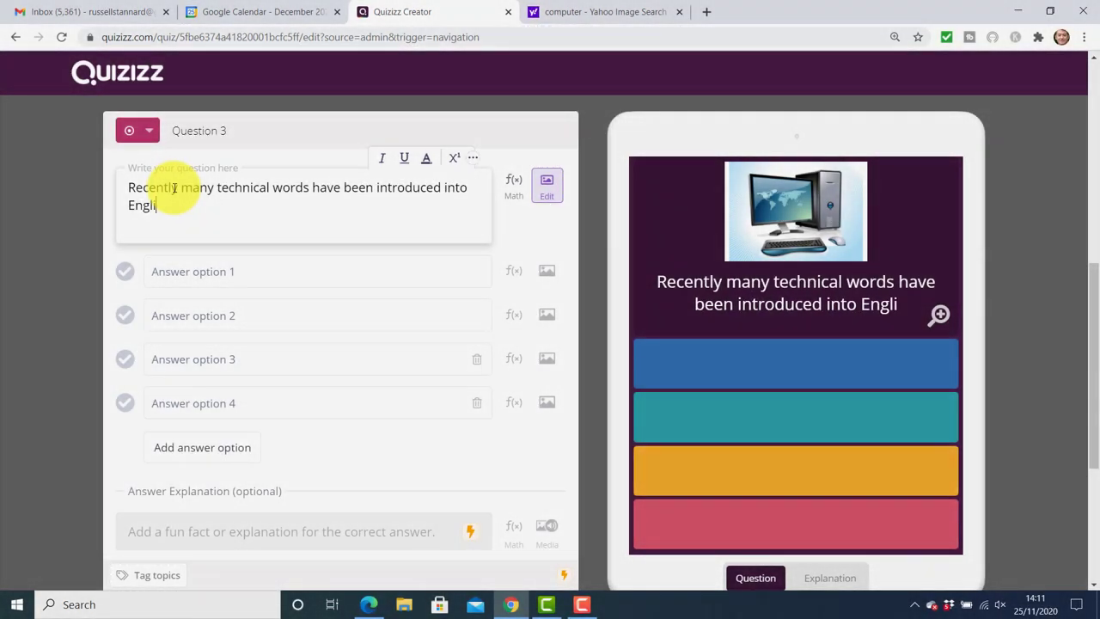
{"action": "type", "text": "sh"}
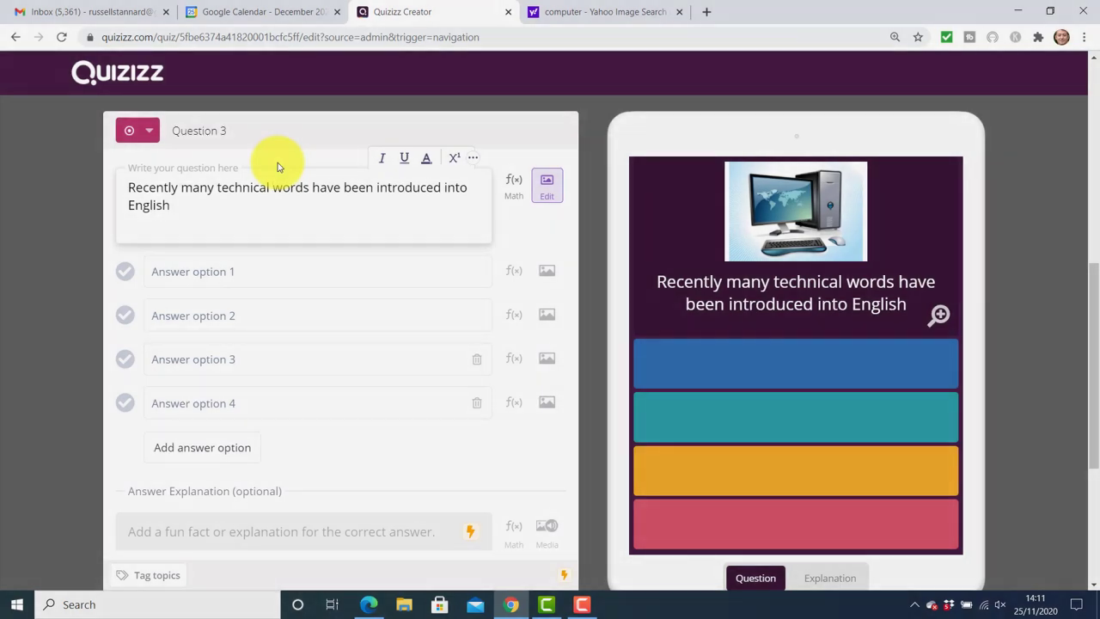
- Replace the word "technical" in the question 3 text with a blank made of underscores, "_______"
{"action": "key", "text": "BackSpace"}
{"action": "key", "text": "BackSpace"}
{"action": "key", "text": "BackSpace"}
{"action": "key", "text": "BackSpace"}
{"action": "key", "text": "BackSpace"}
{"action": "key", "text": "BackSpace"}
{"action": "key", "text": "BackSpace"}
{"action": "key", "text": "BackSpace"}
{"action": "key", "text": "BackSpace"}
{"action": "key", "text": "BackSpace"}
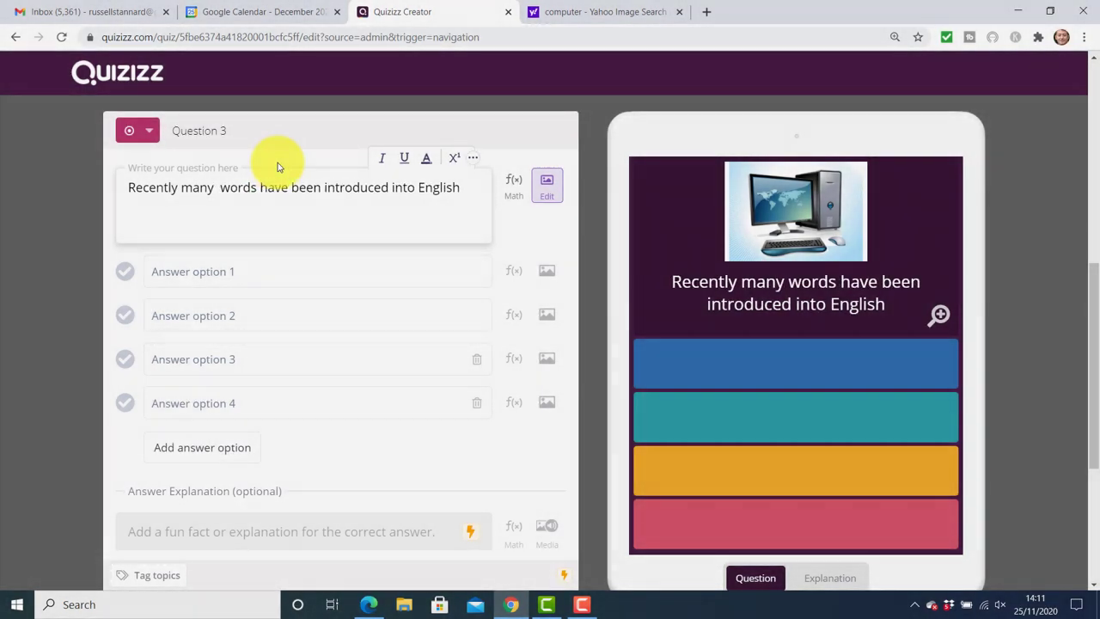
{"action": "type", "text": "_______"}
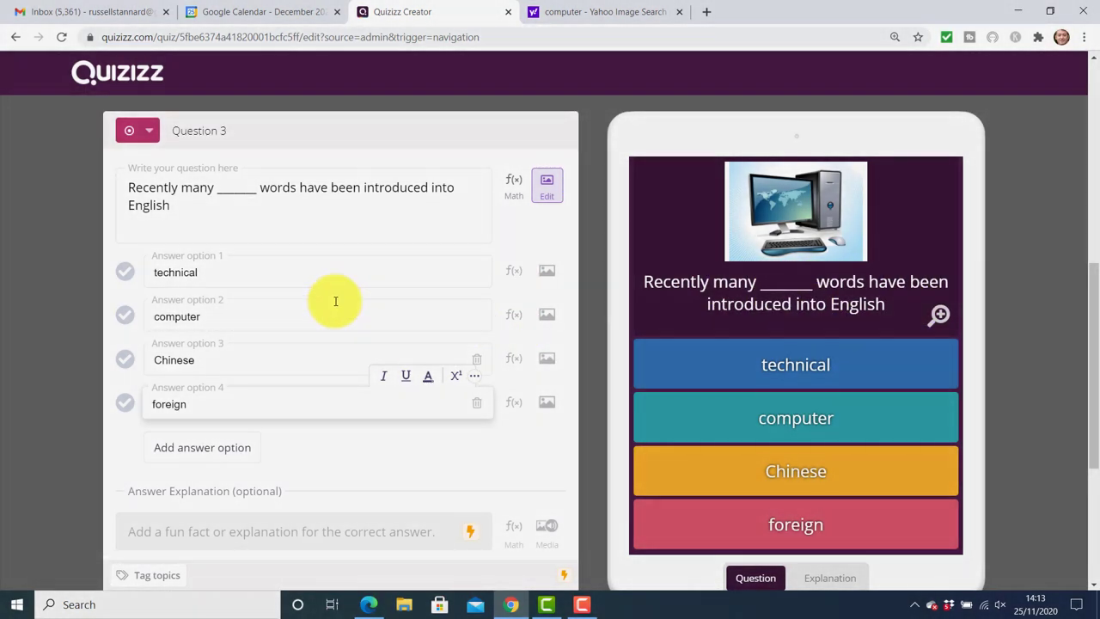
- Mark "technical" as the correct answer of question 3 and save the question
{"action": "left_click", "coordinate": [124, 273]}
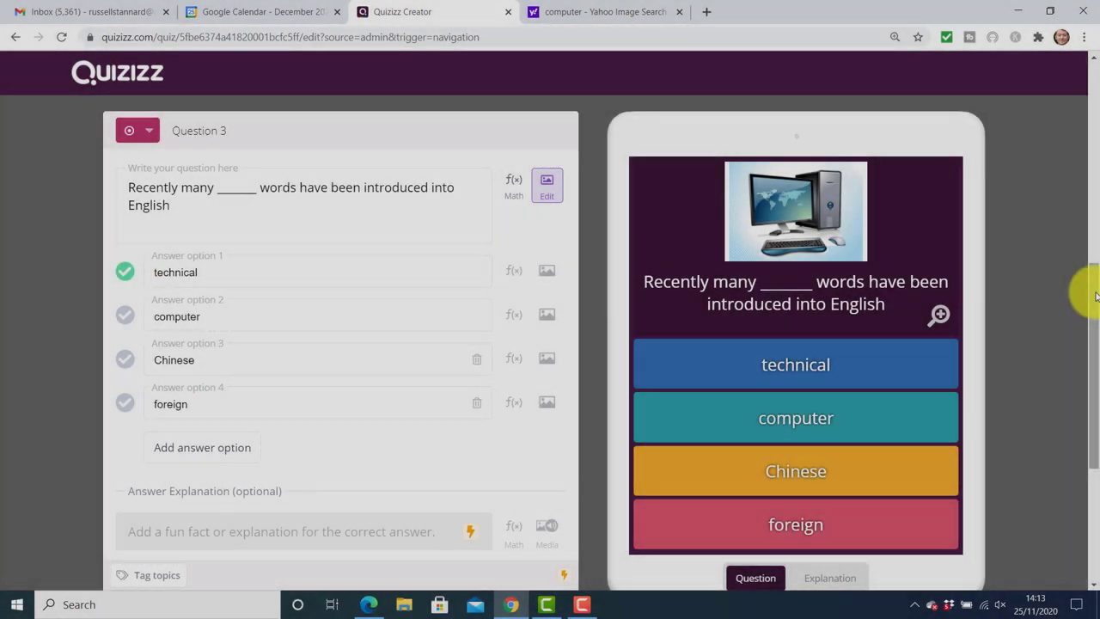
{"action": "left_click_drag", "start_coordinate": [1095, 296], "coordinate": [1092, 351]}
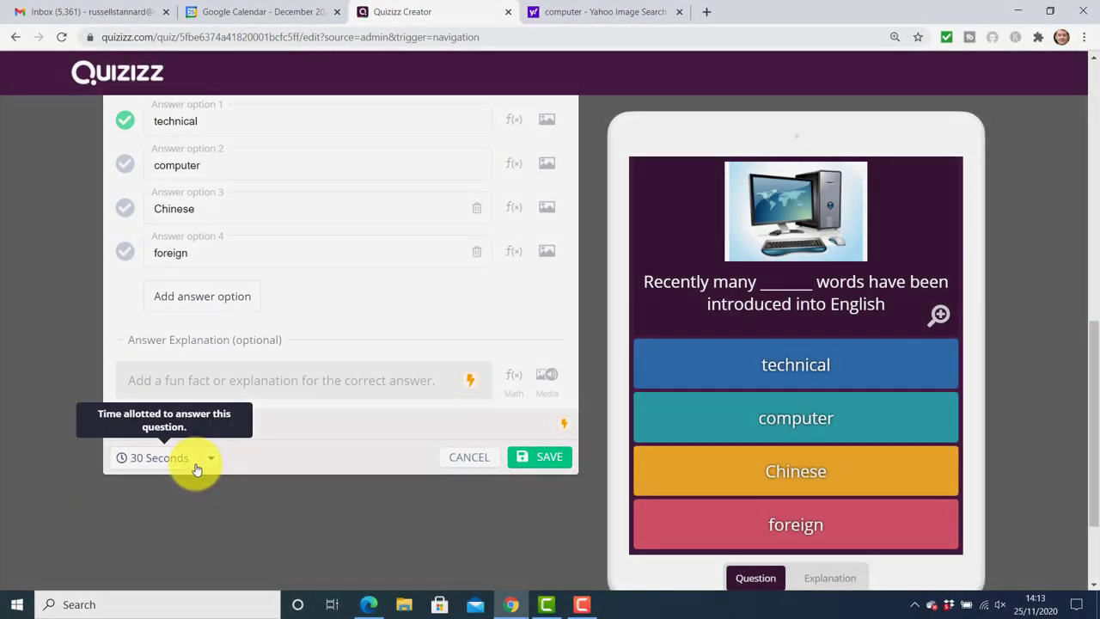
{"action": "left_click", "coordinate": [542, 460]}
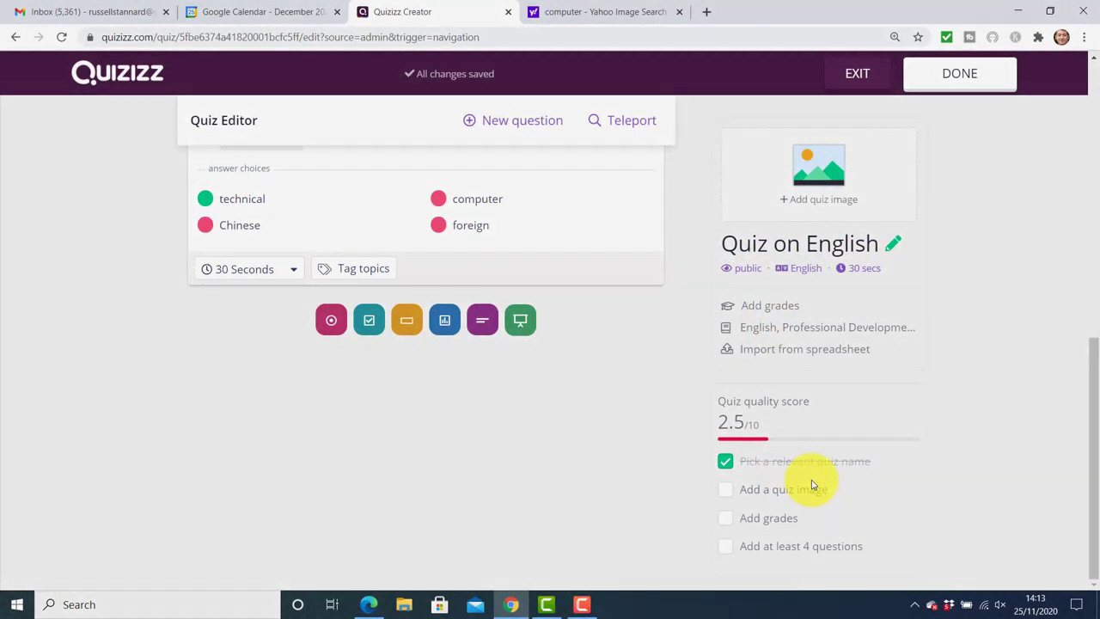
- Finish editing the quiz, set its grade range from 3rd to University, and save the quiz details
{"action": "scroll", "coordinate": [1094, 407], "scroll_direction": "up", "scroll_amount": 2}
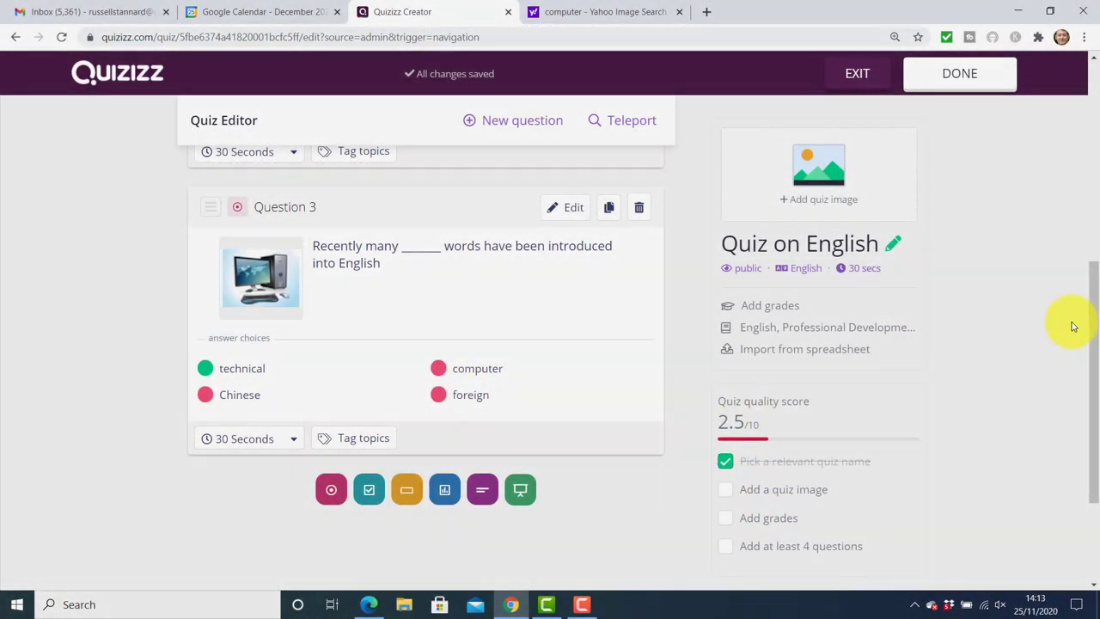
{"action": "left_click_drag", "start_coordinate": [1096, 346], "coordinate": [1095, 365]}
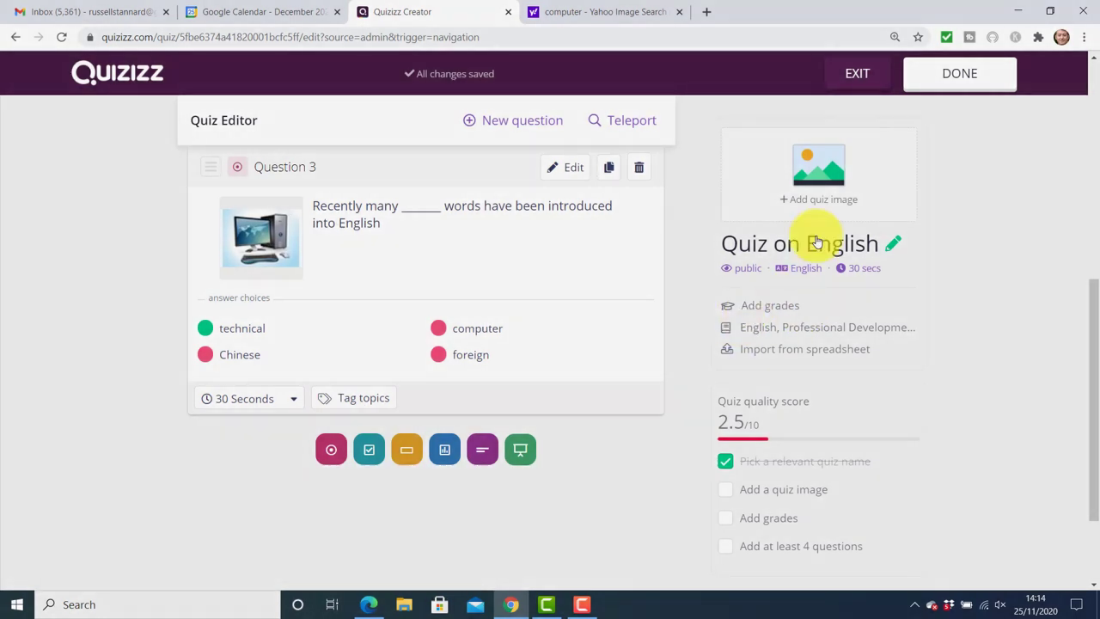
{"action": "left_click", "coordinate": [955, 79]}
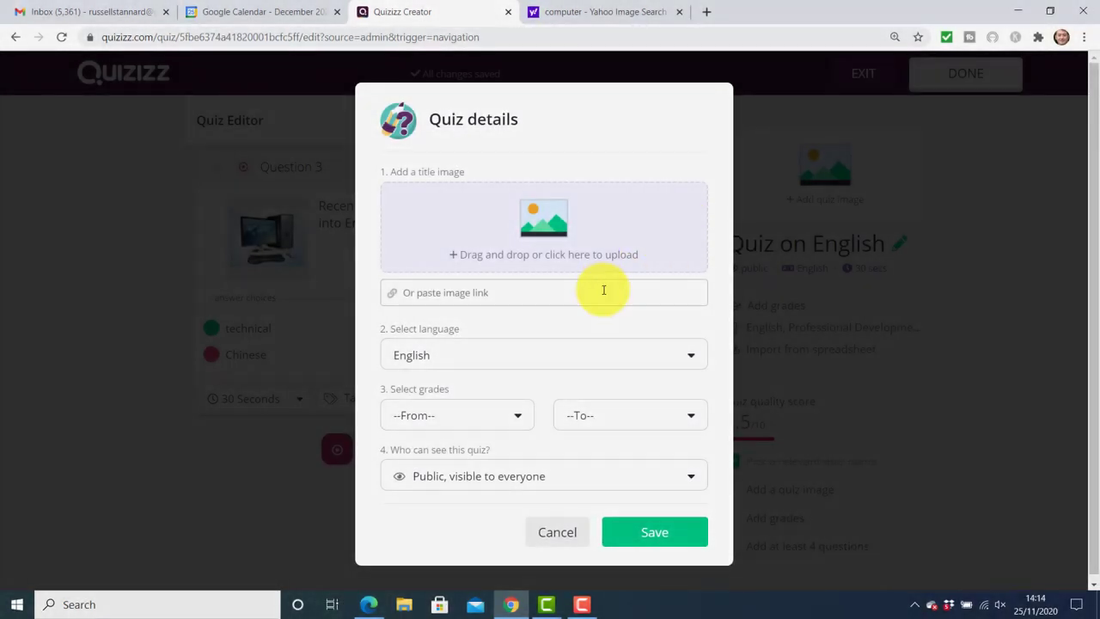
{"action": "left_click", "coordinate": [520, 418]}
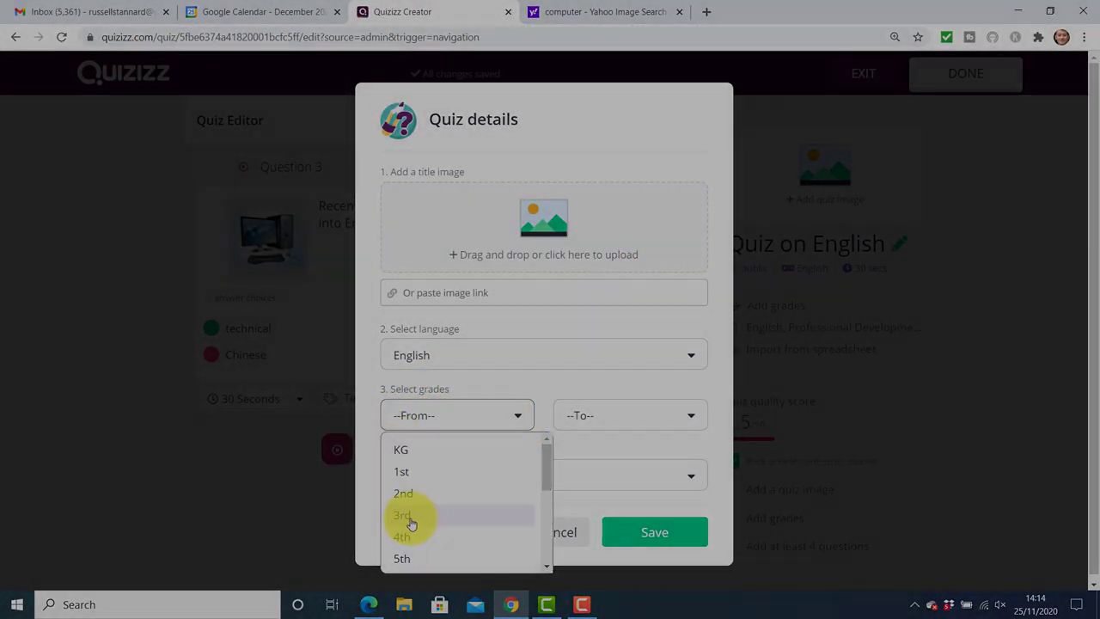
{"action": "left_click", "coordinate": [410, 515]}
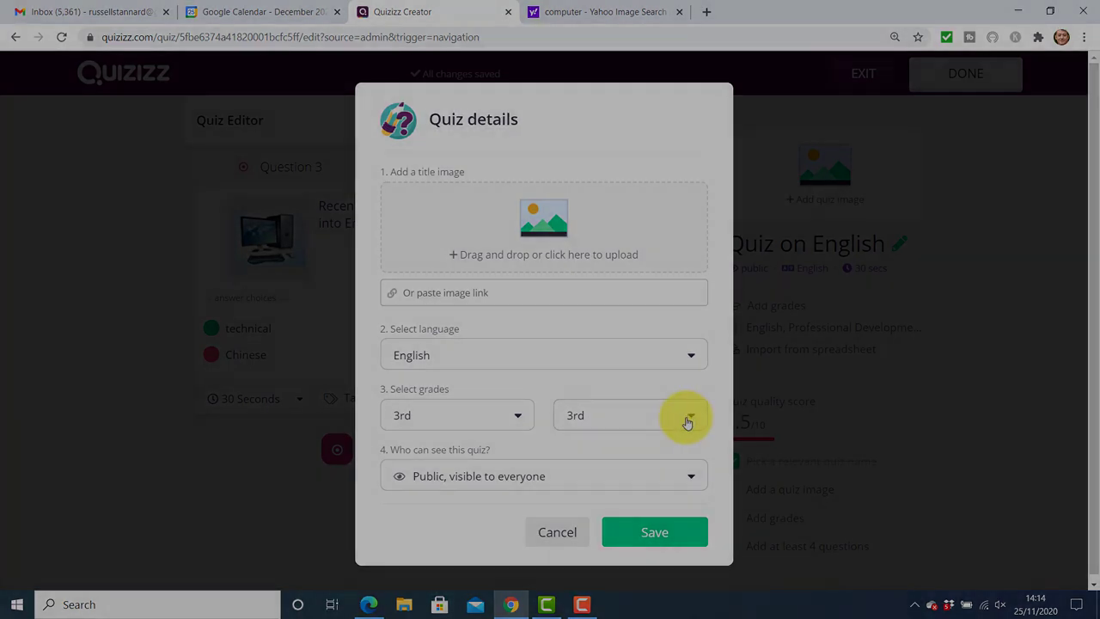
{"action": "left_click", "coordinate": [687, 421]}
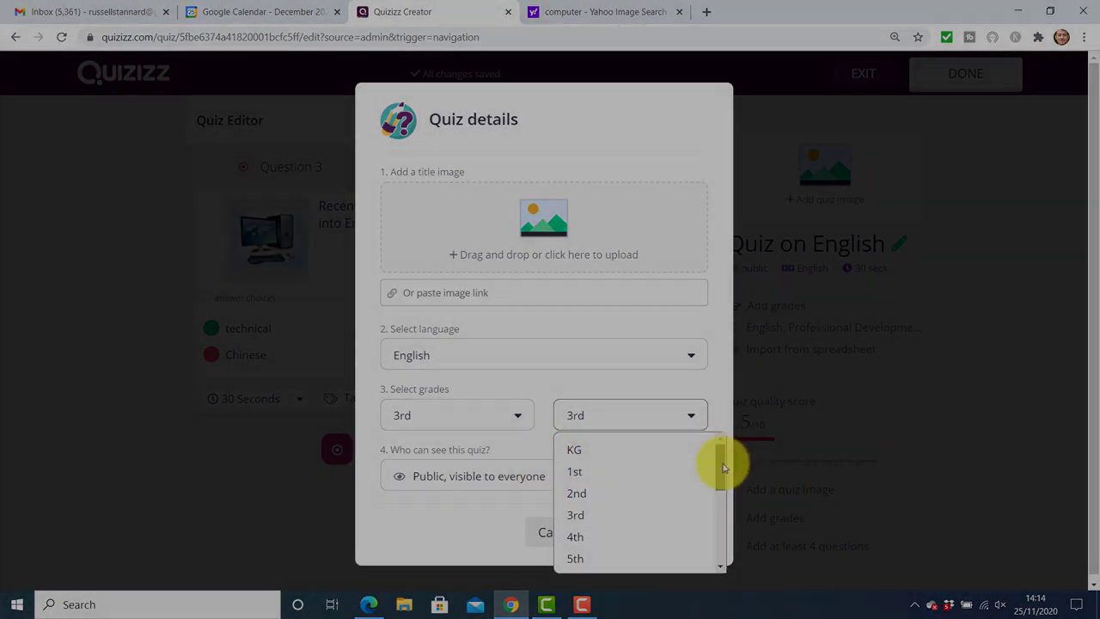
{"action": "left_click_drag", "start_coordinate": [723, 469], "coordinate": [727, 545]}
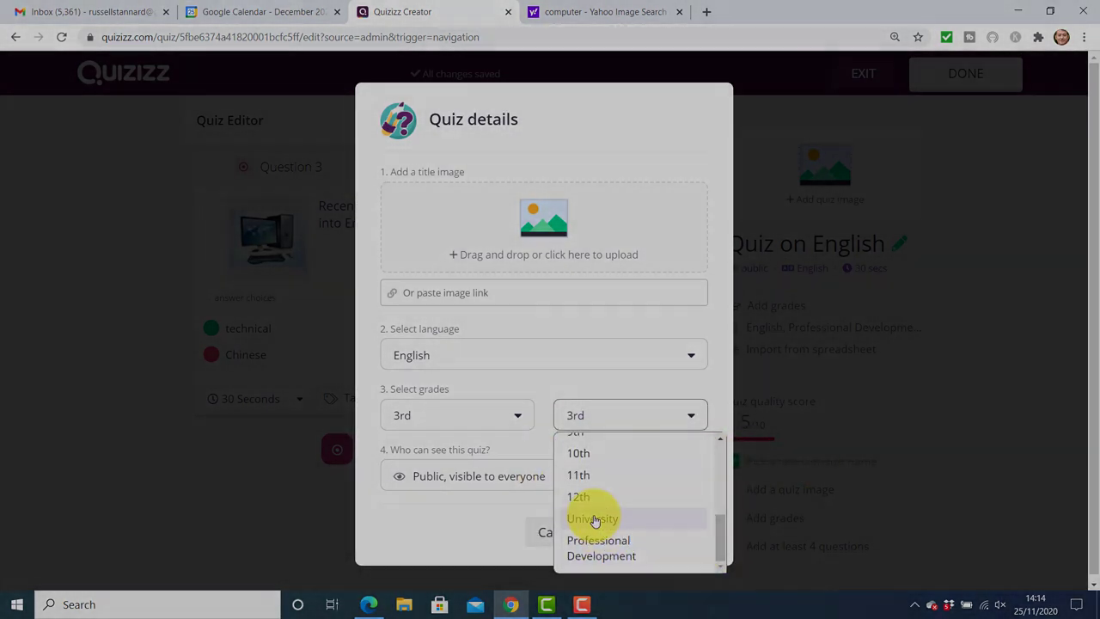
{"action": "left_click", "coordinate": [594, 519]}
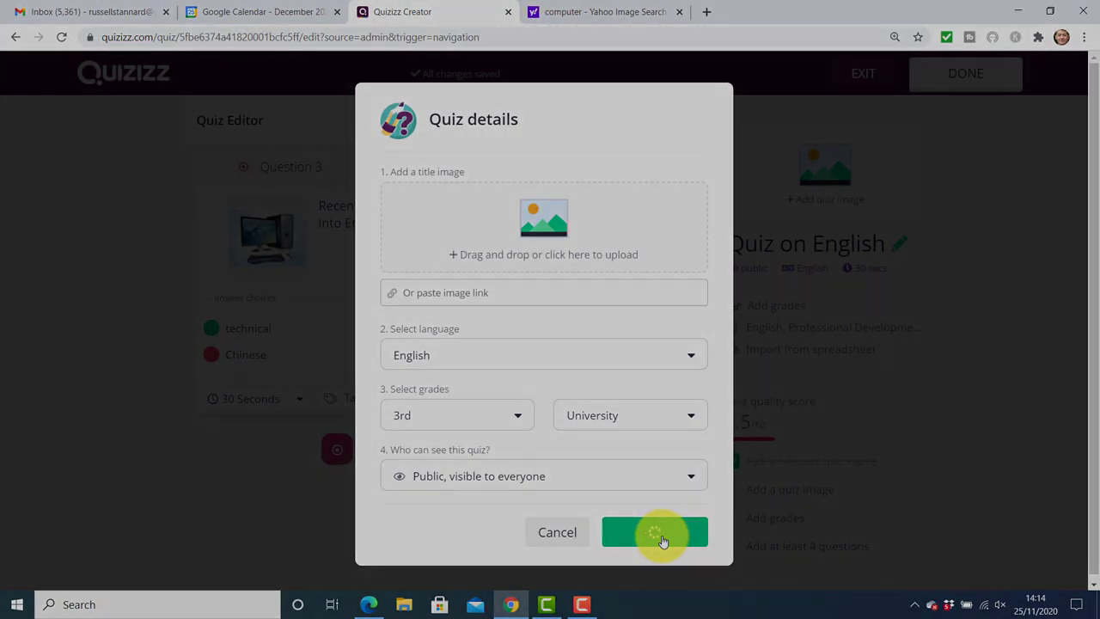
{"action": "left_click", "coordinate": [655, 533]}
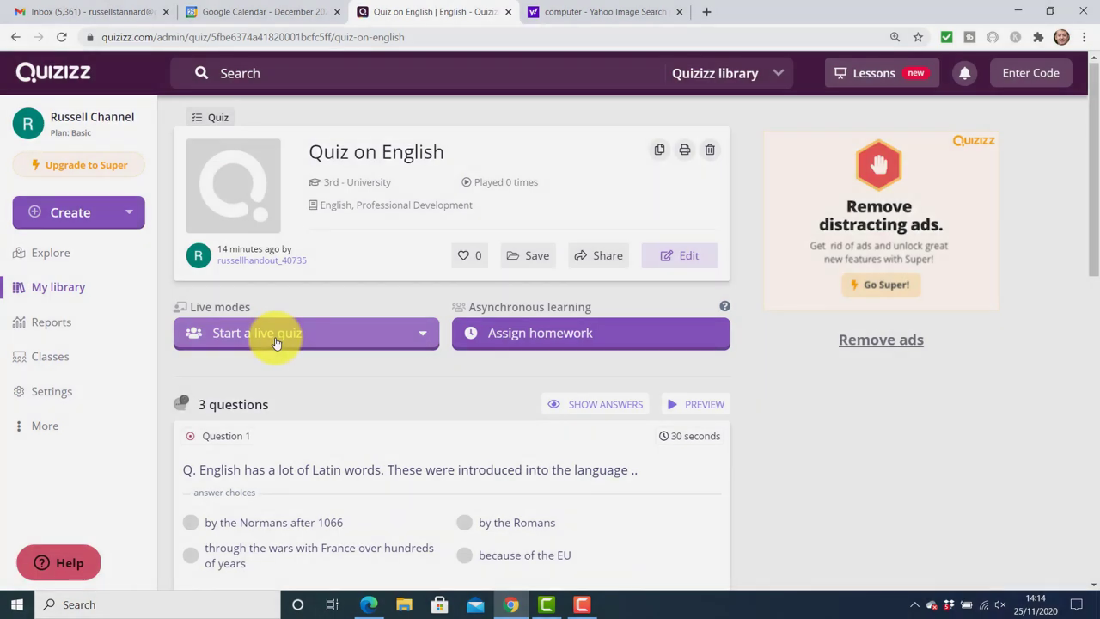
- Set up a live quiz in Classic mode from "Quiz on English" and continue with the default game settings
{"action": "left_click", "coordinate": [275, 340]}
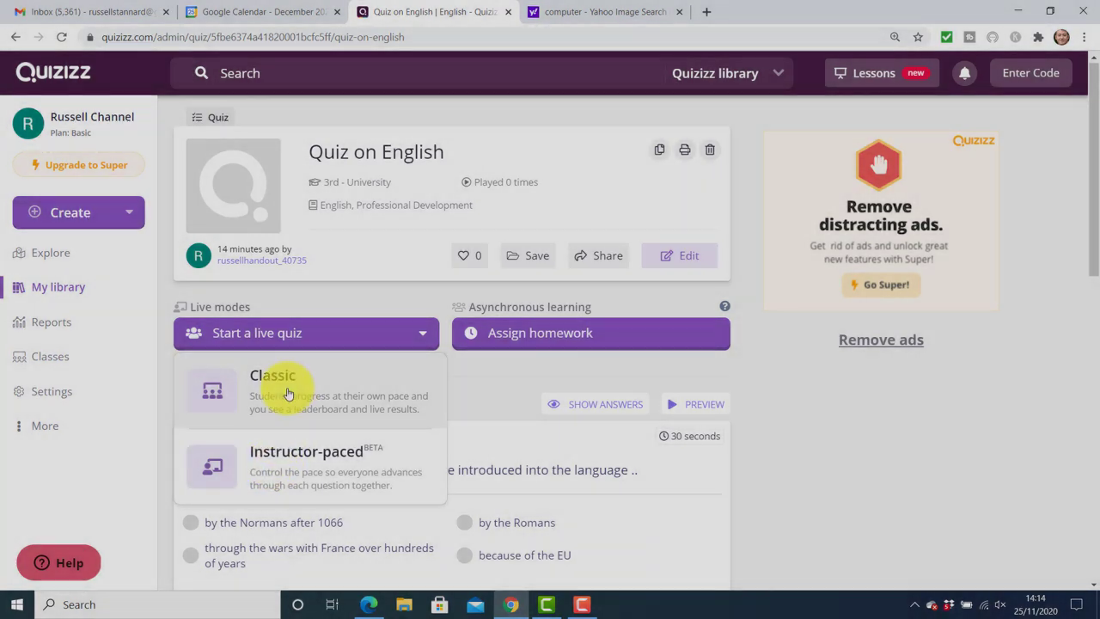
{"action": "left_click", "coordinate": [288, 393]}
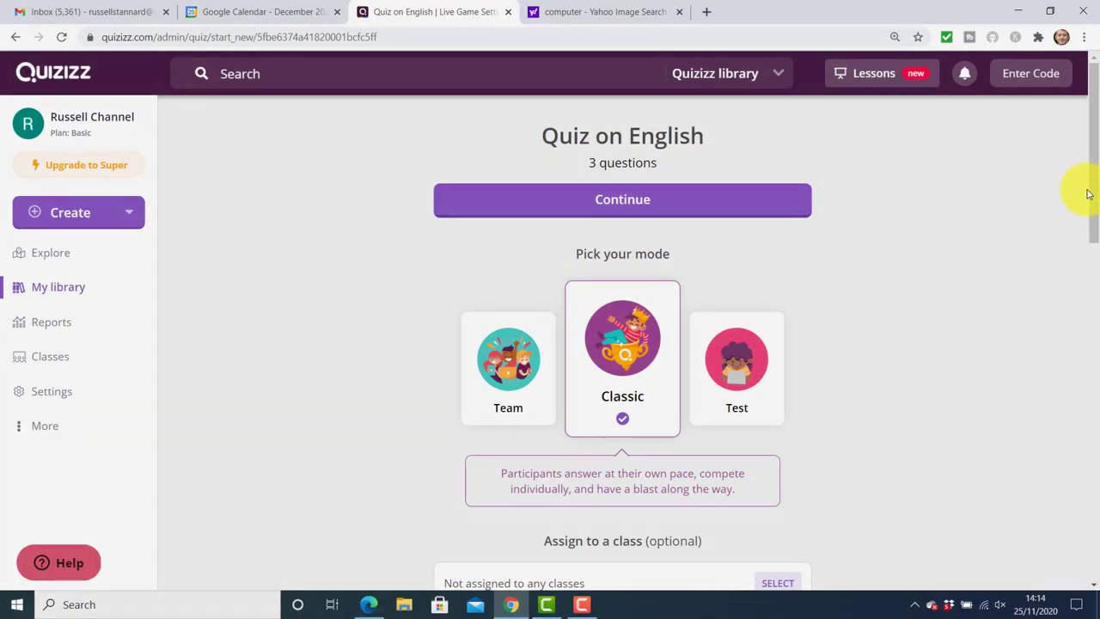
{"action": "left_click_drag", "start_coordinate": [1088, 202], "coordinate": [729, 74]}
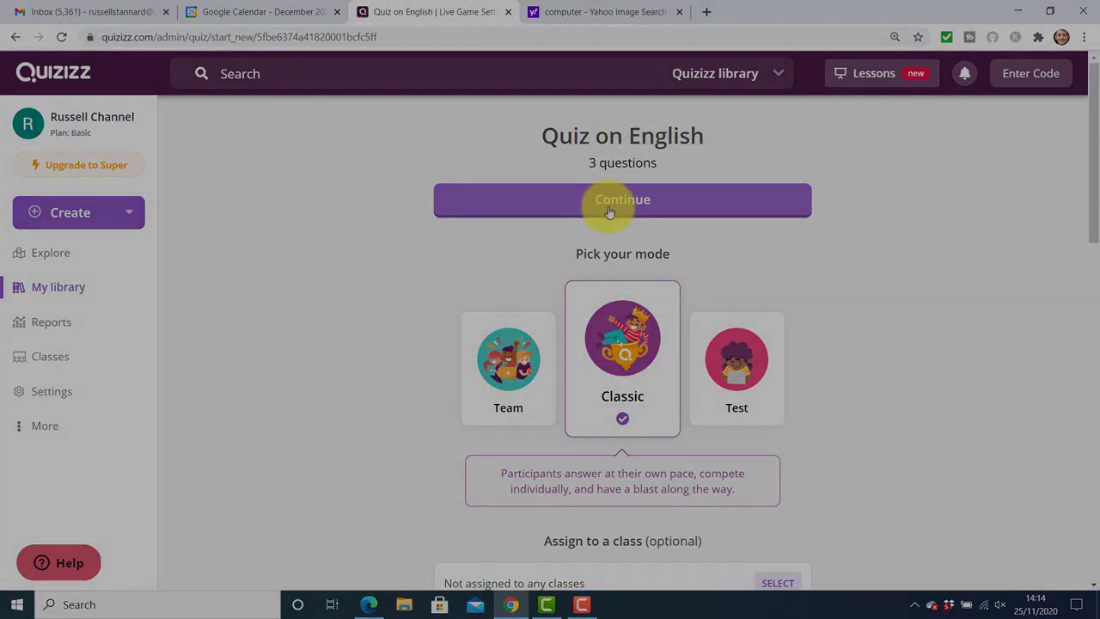
{"action": "left_click", "coordinate": [608, 211]}
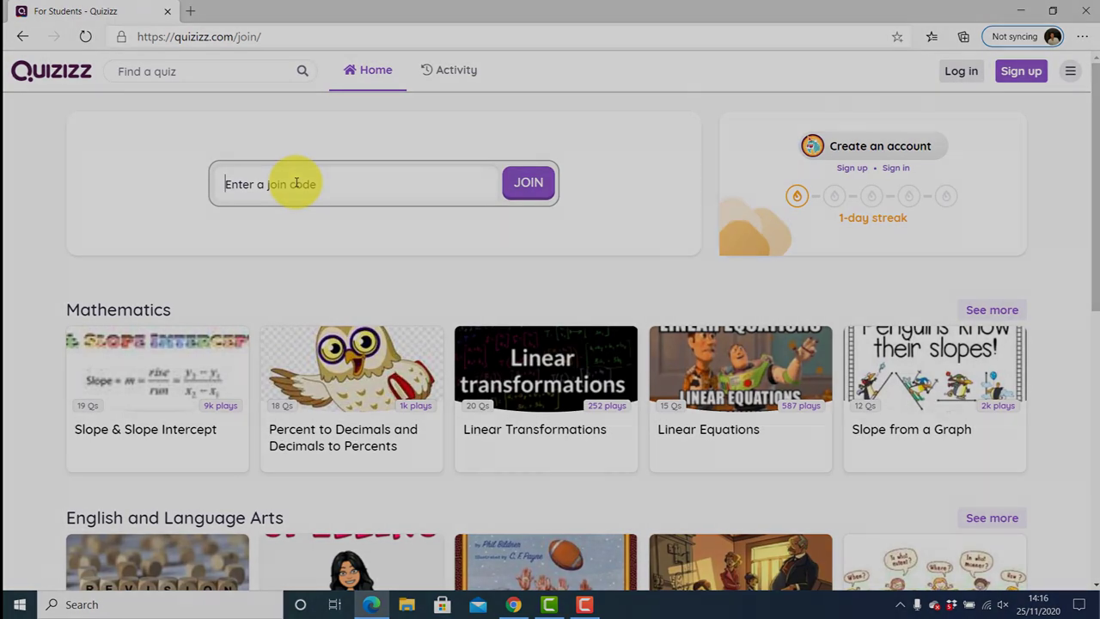
- Join the live quiz as a student in Microsoft Edge with the game's join code and enter the game under the prefilled name
{"action": "type", "text": "4"}
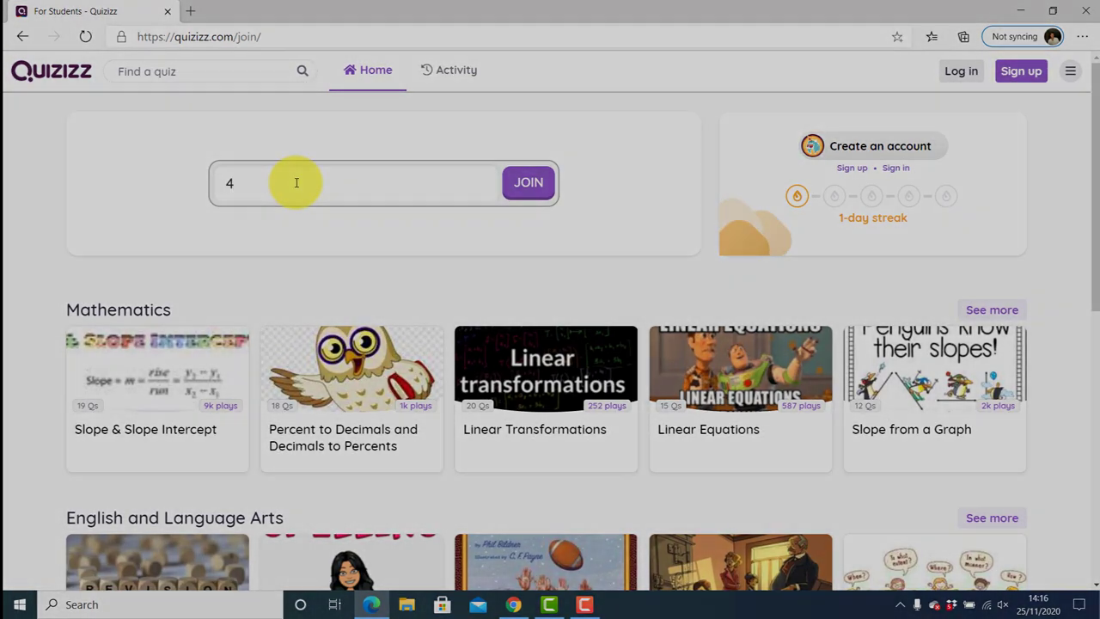
{"action": "type", "text": "86642"}
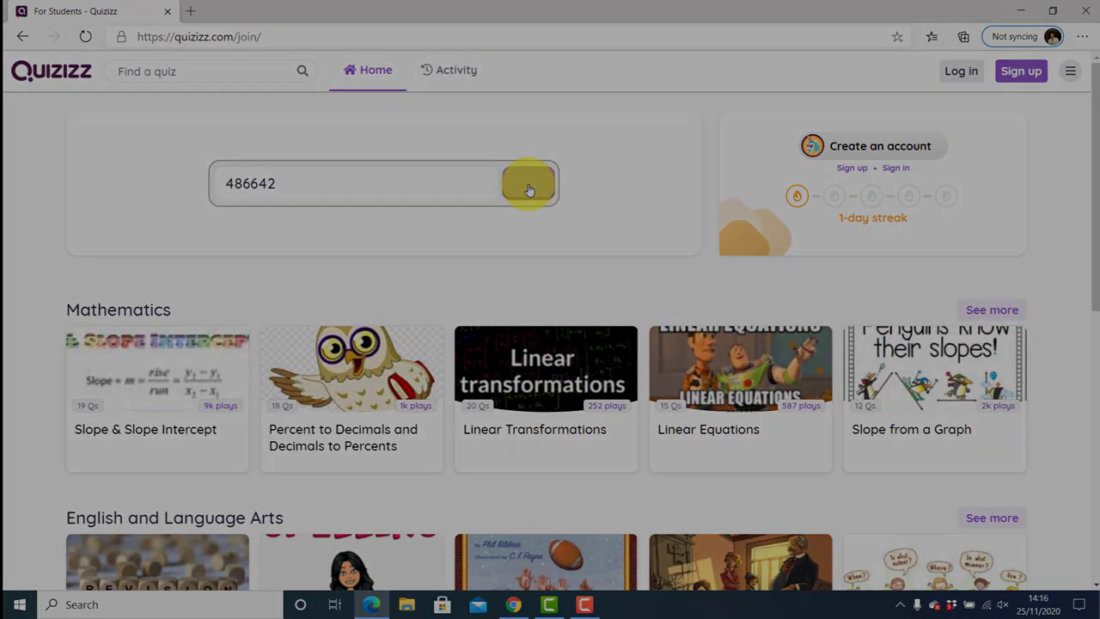
{"action": "left_click", "coordinate": [529, 189]}
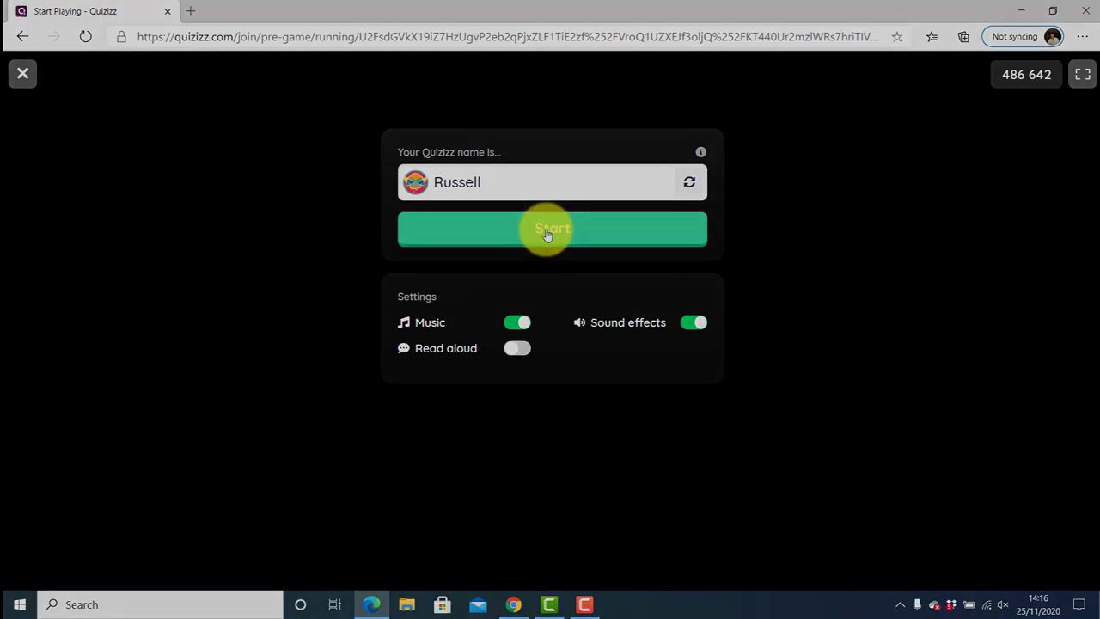
{"action": "left_click", "coordinate": [548, 231]}
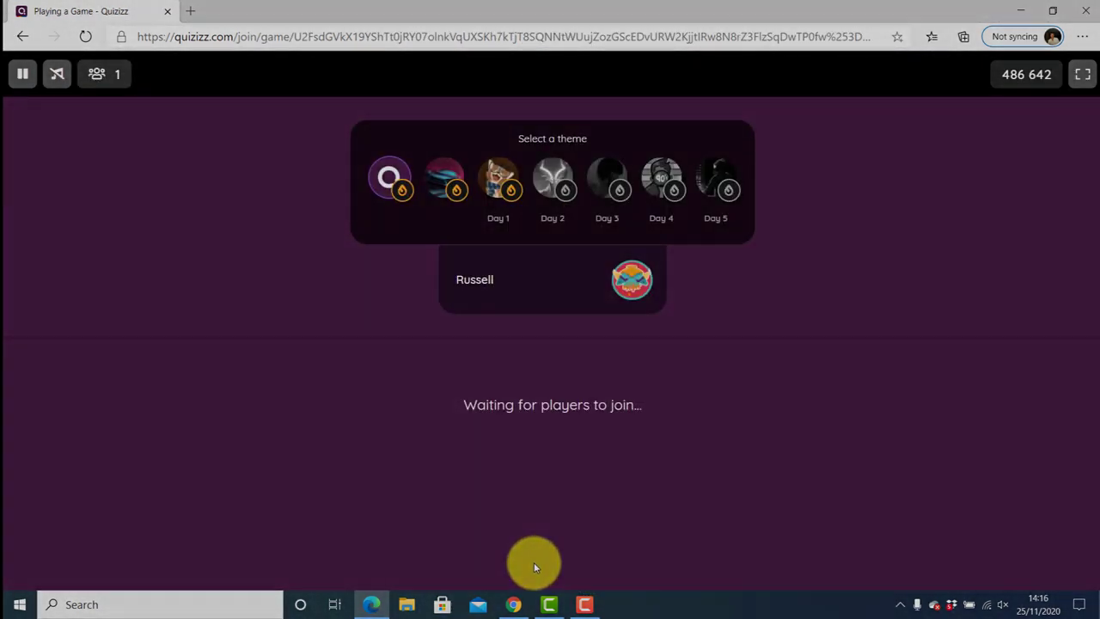
- Switch back to the host's live dashboard in Chrome and start the live quiz for the joined student
{"action": "left_click", "coordinate": [626, 605]}
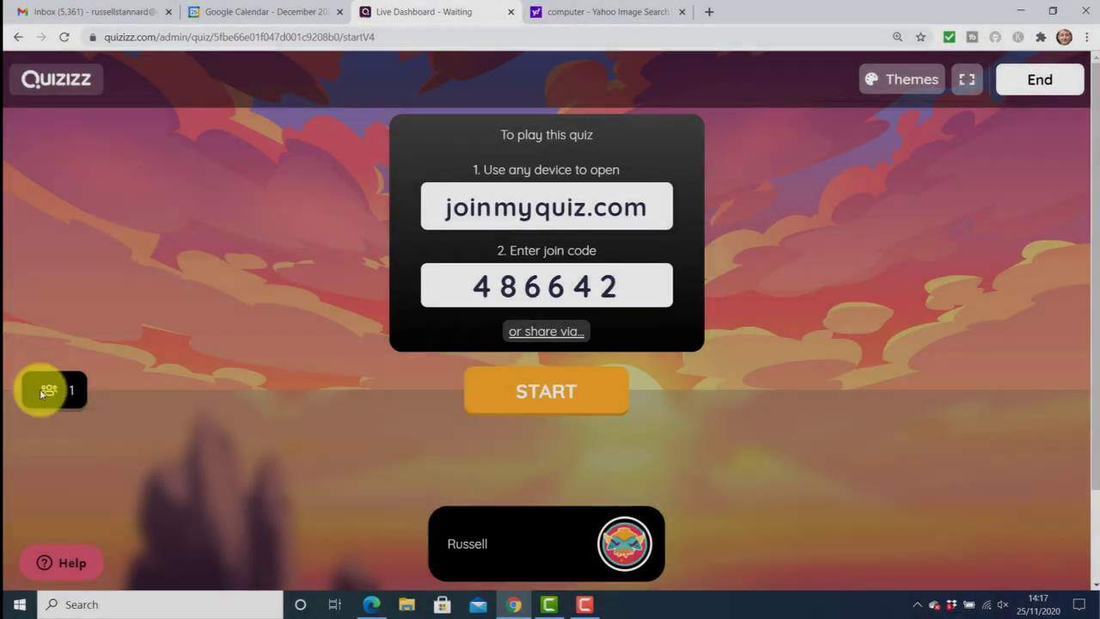
{"action": "mouse_move", "coordinate": [508, 543]}
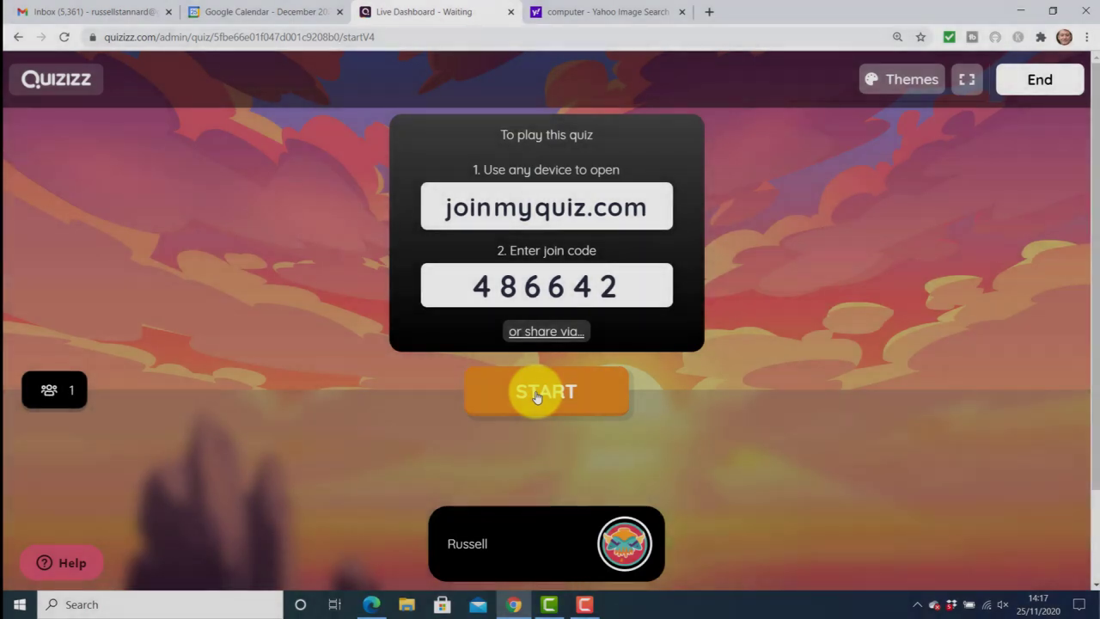
{"action": "left_click", "coordinate": [537, 396]}
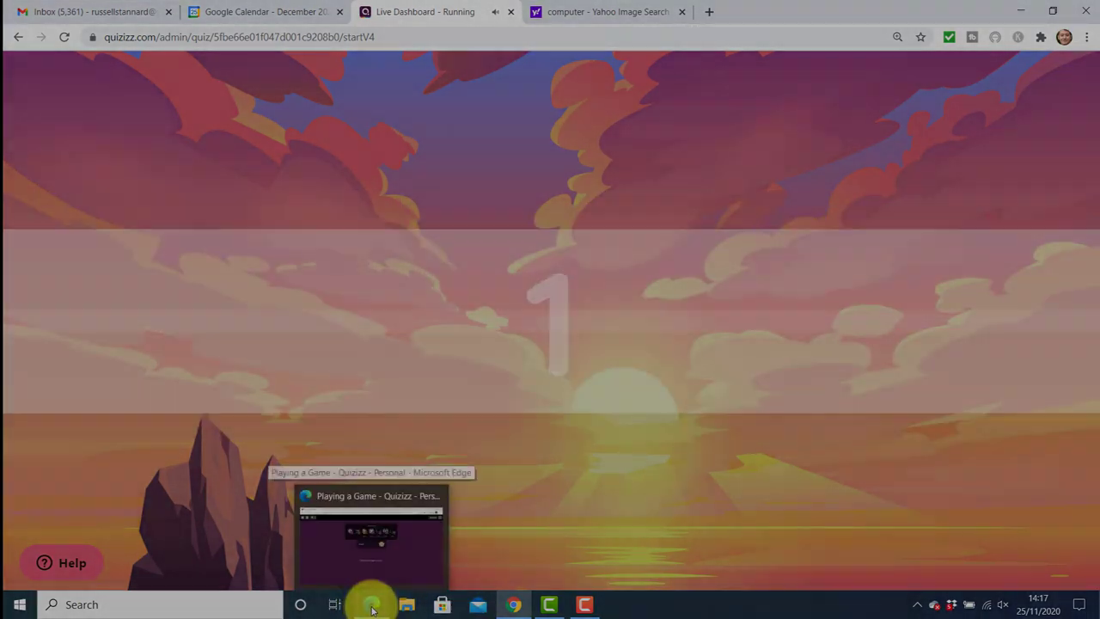
- Switch to the student's game in Microsoft Edge and answer "by the Normans after 1066" to question 1 and "Chinese" to question 2
{"action": "left_click", "coordinate": [371, 606]}
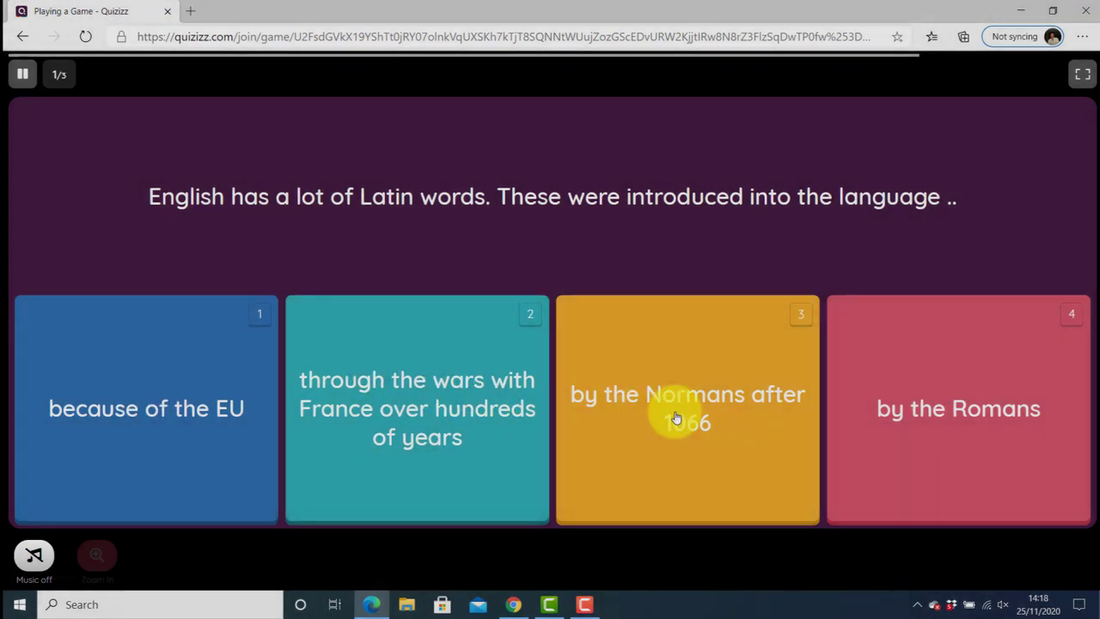
{"action": "left_click", "coordinate": [644, 380]}
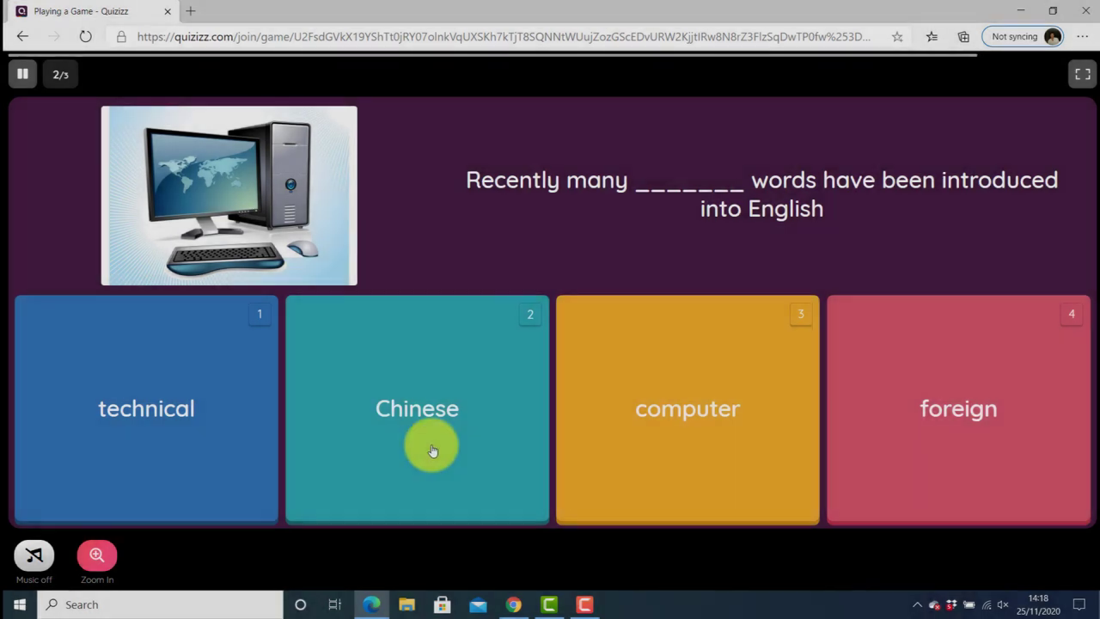
{"action": "left_click", "coordinate": [432, 447]}
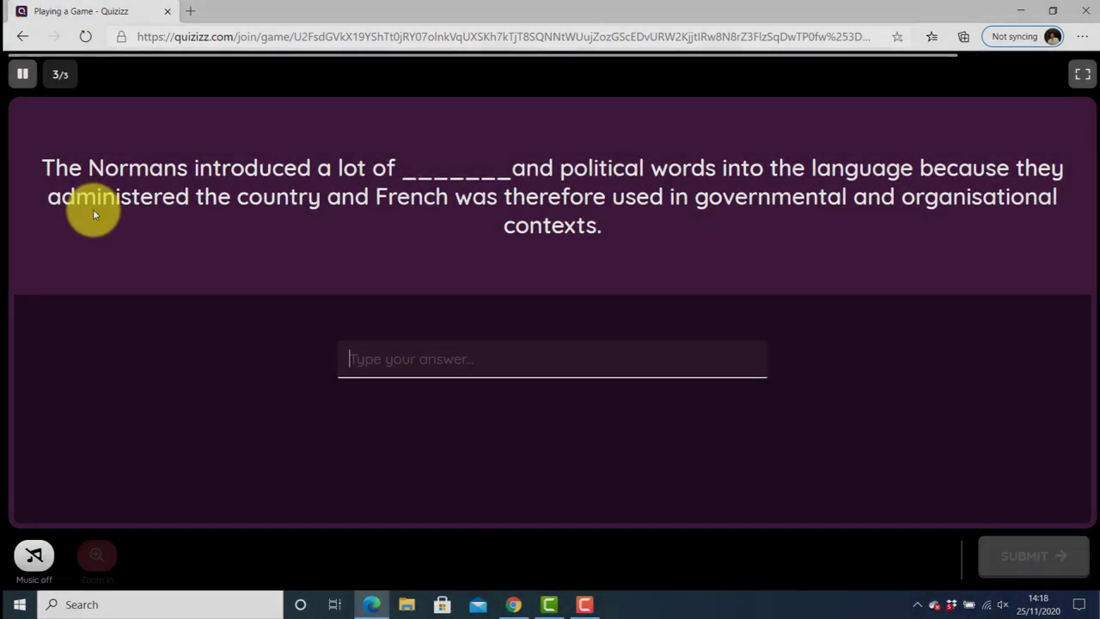
- Answer the fill-in-the-blank question about words the Normans introduced with "technical" and submit it
{"action": "type", "text": "tech"}
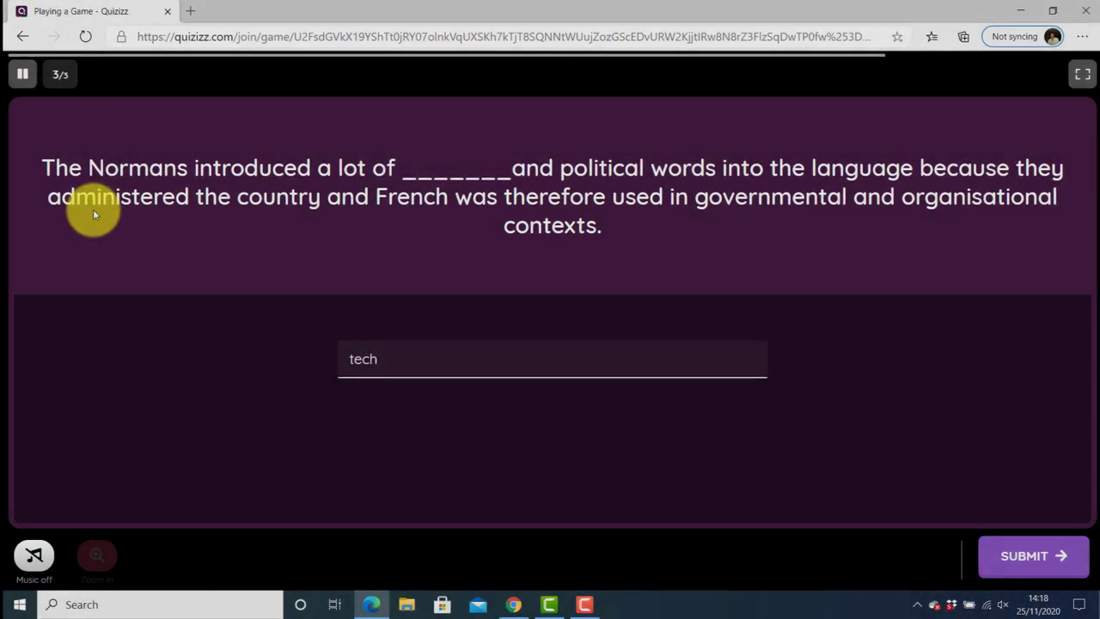
{"action": "type", "text": "nical"}
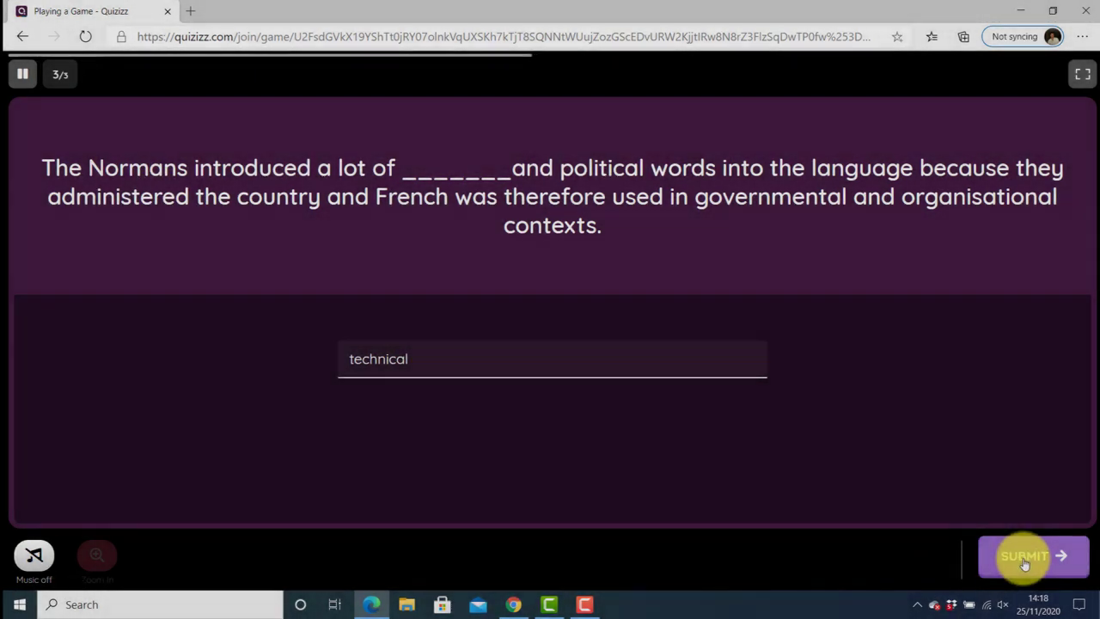
{"action": "left_click", "coordinate": [1032, 561]}
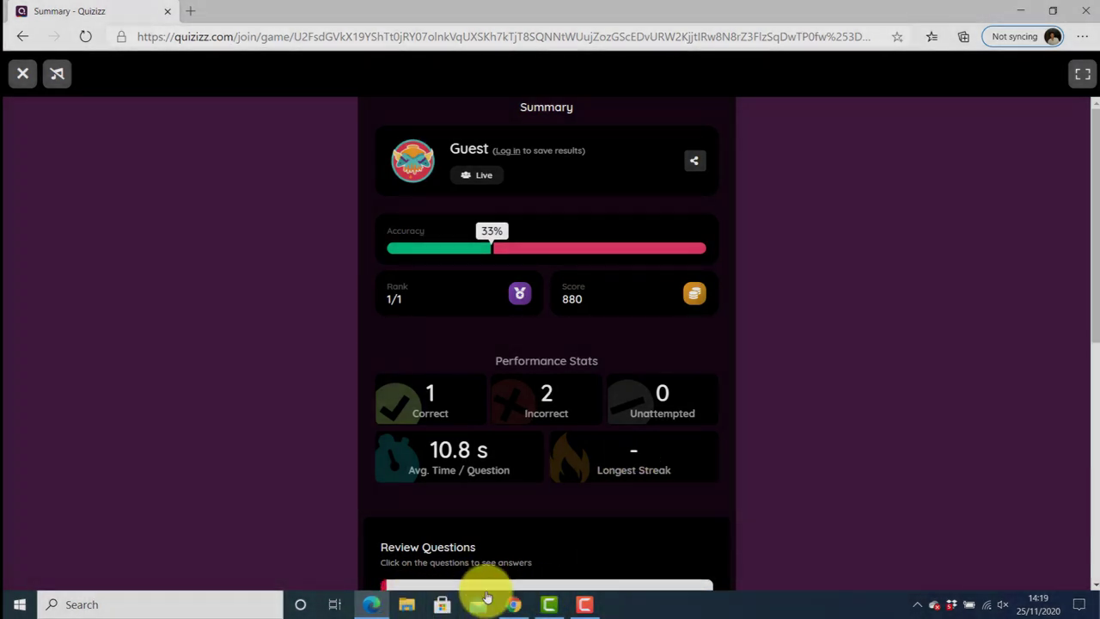
- Switch back to the host's dashboard in Chrome and review the quiz highlights and the participant's results per question
{"action": "left_click", "coordinate": [514, 604]}
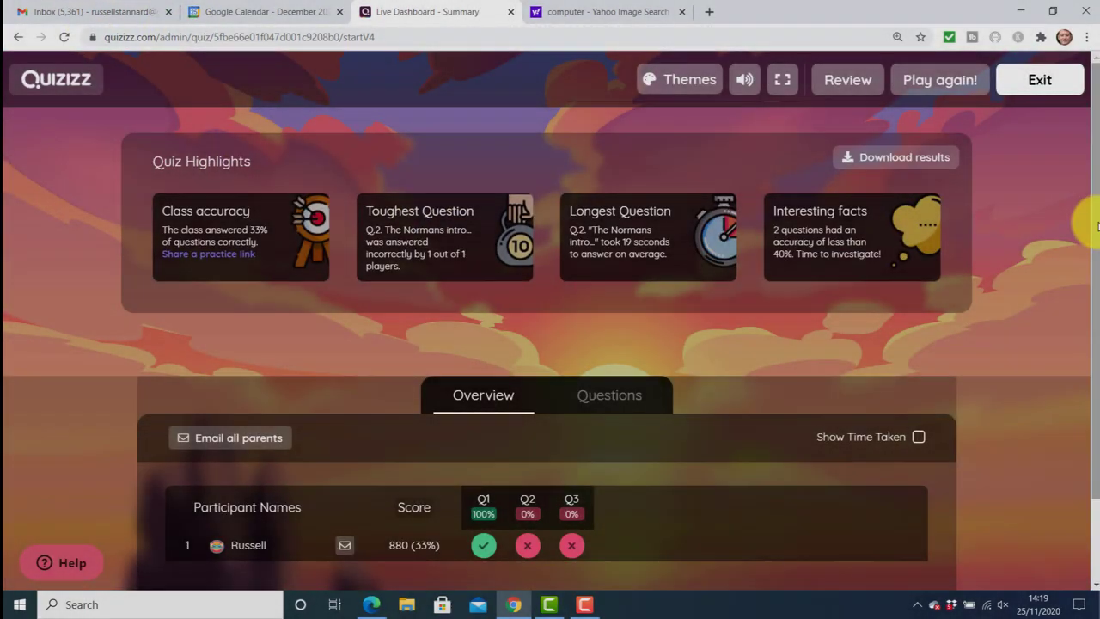
{"action": "scroll", "coordinate": [860, 387], "scroll_direction": "down", "scroll_amount": 1}
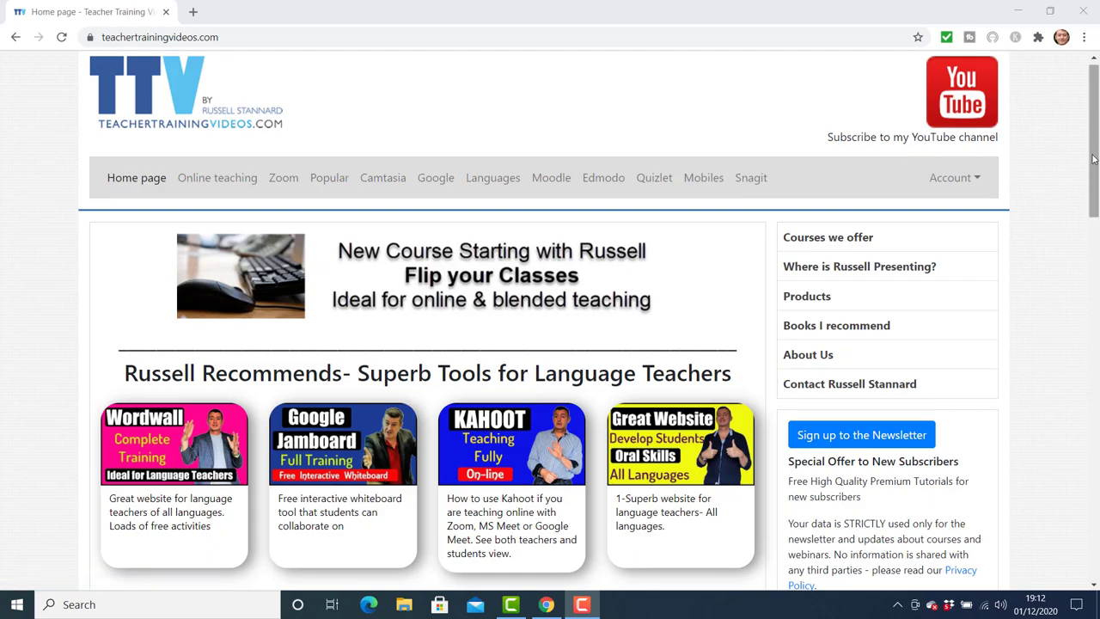
- Look through the teachertrainingvideos.com home page down to the latest videos and the contact section
{"action": "left_click_drag", "start_coordinate": [1095, 164], "coordinate": [805, 143]}
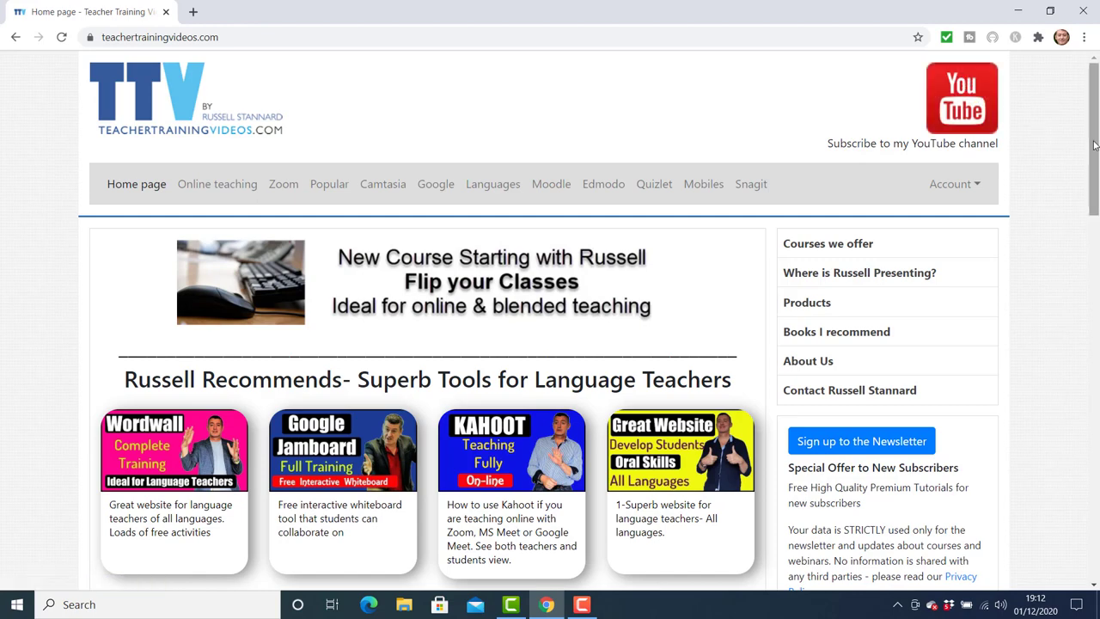
{"action": "left_click_drag", "start_coordinate": [1094, 145], "coordinate": [1088, 290]}
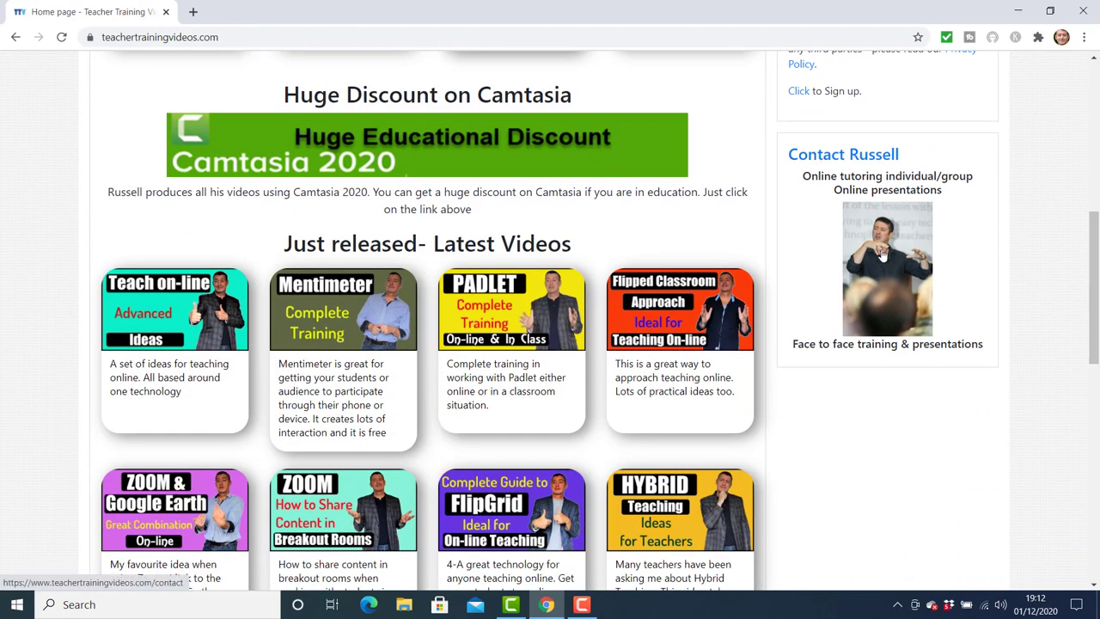